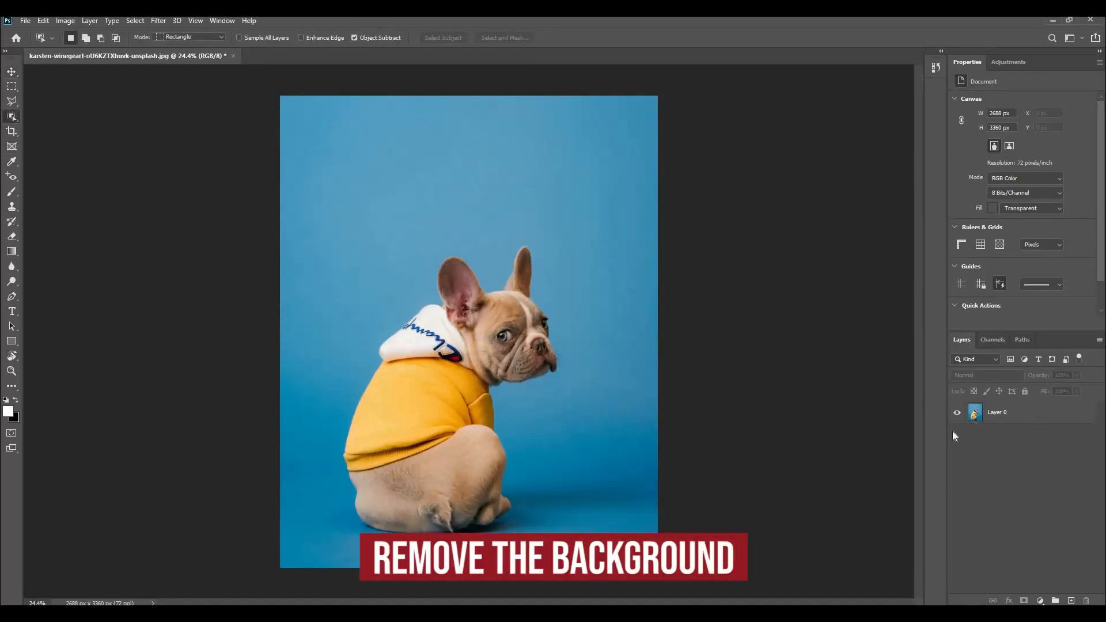
Select the dog on its blue-background photo with the Object Selection tool and copy it to a new layer
click(1014, 412)
drag(304, 187, 620, 553)
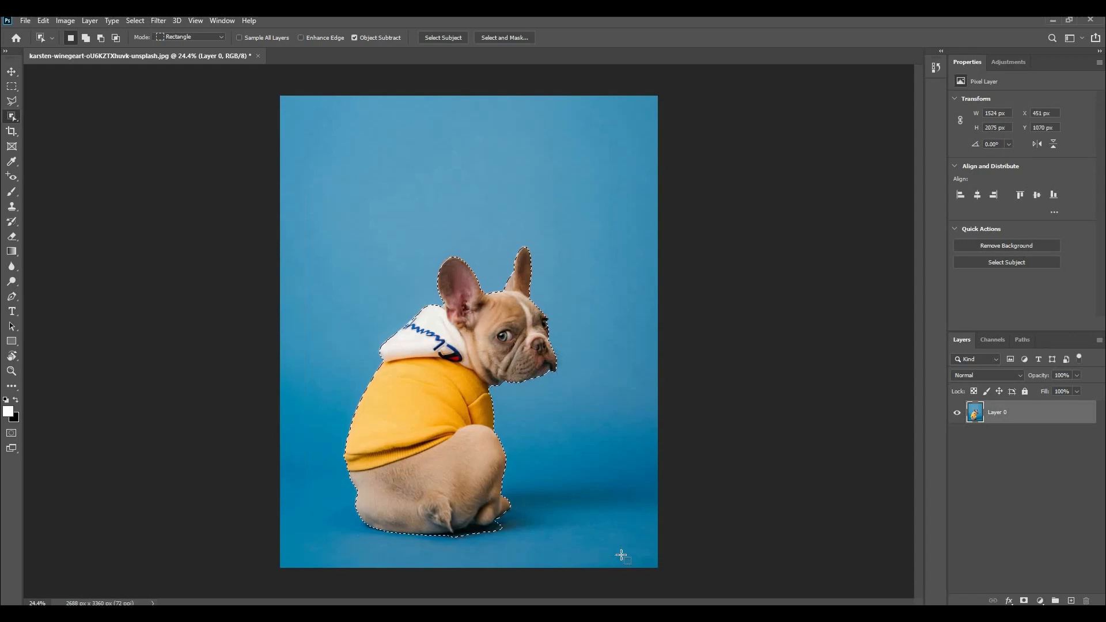
key(v)
key(ctrl+j)
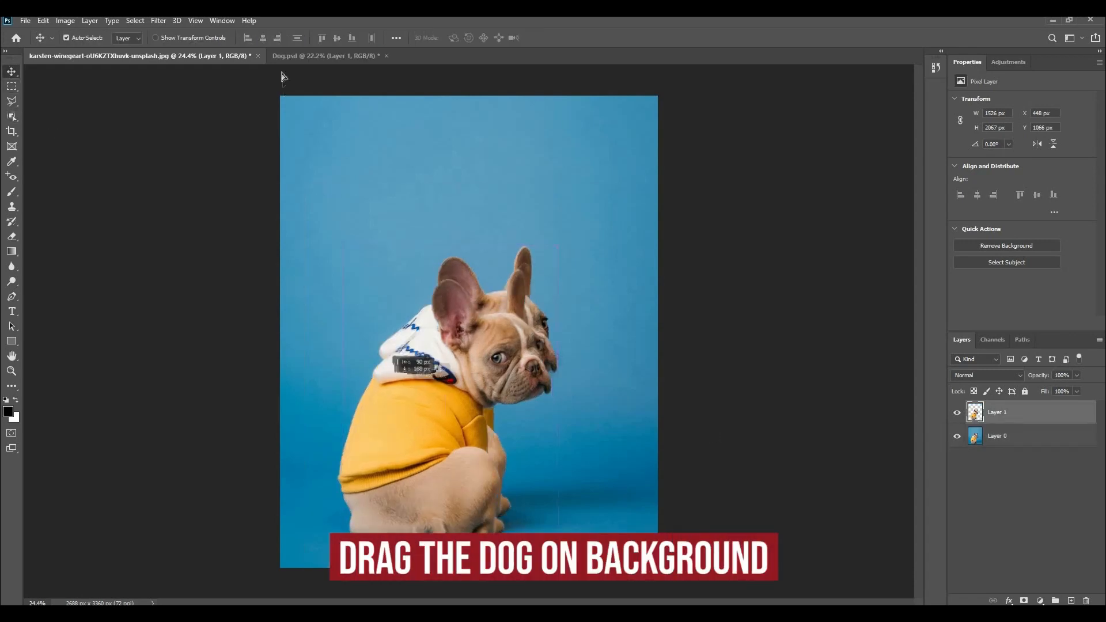
Move the cut-out dog into Dog.psd and scale it up slightly so it sits in the middle of the street
drag(417, 378, 460, 385)
scroll(470, 371, down, 1)
key(ctrl+t)
drag(469, 469, 468, 473)
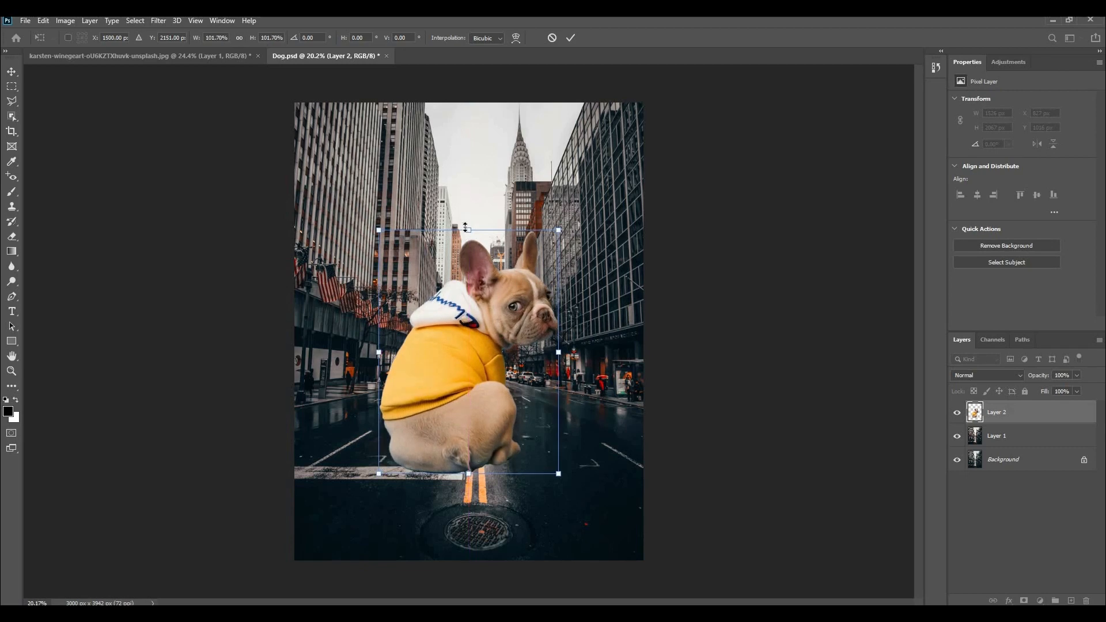
drag(468, 229, 468, 223)
key(Return)
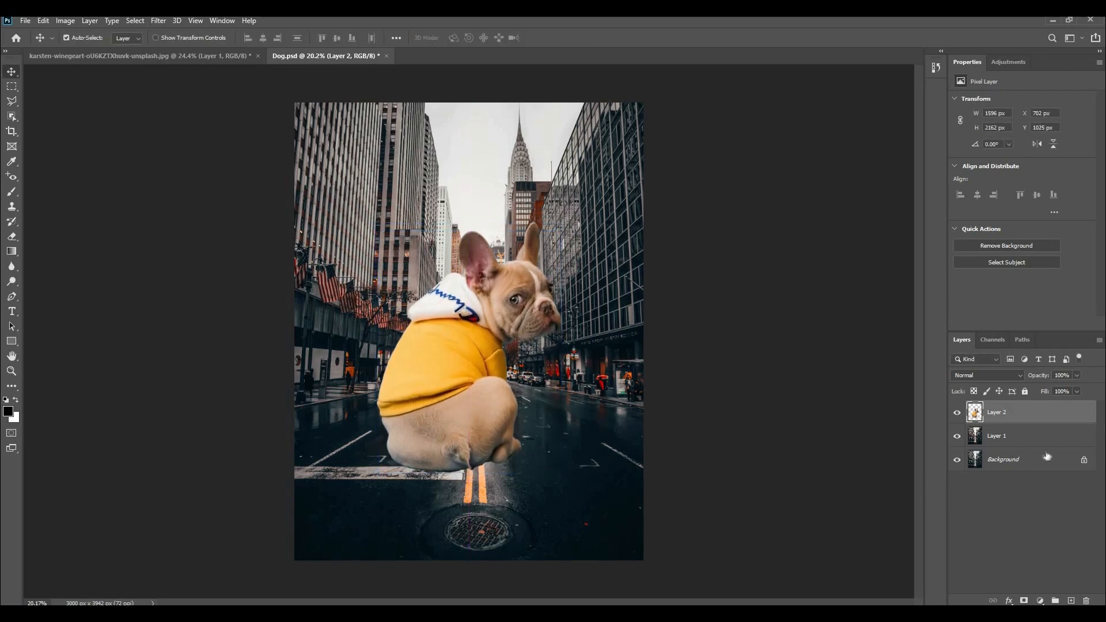
Duplicate the dog layer beneath the original and give the copy a black Color Overlay
click(1043, 436)
alt+drag(1042, 415, 1036, 445)
click(1009, 601)
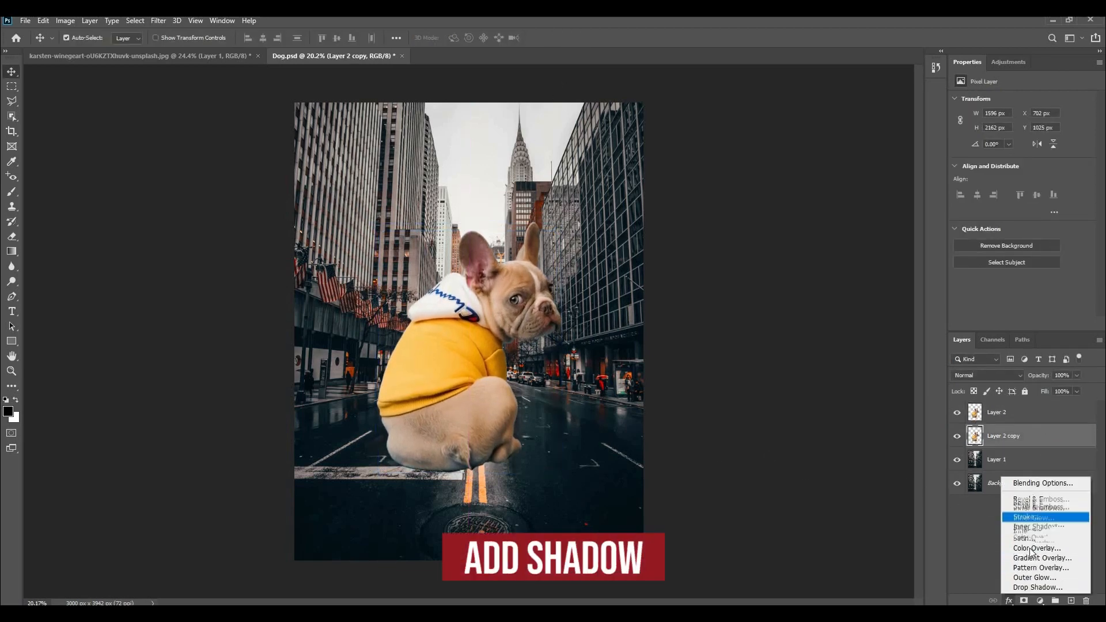
click(1031, 554)
click(990, 229)
Distort the black dog copy so it lies slanted on the road beside the dog like a cast shadow
key(ctrl+t)
right_click(474, 346)
click(529, 397)
drag(583, 226, 646, 331)
drag(366, 210, 474, 288)
drag(647, 331, 579, 358)
key(Return)
Refine the cast shadow's height, width and position until it is about 1866 by 701 px and meets the dog's foot
key(ctrl+t)
drag(512, 346, 512, 365)
mouse_move(633, 426)
mouse_down()
mouse_move(661, 426)
mouse_move(650, 425)
mouse_up()
scroll(480, 481, up, 4)
drag(539, 489, 538, 476)
key(Return)
key(ctrl+t)
drag(727, 394, 697, 395)
drag(523, 312, 523, 345)
click(571, 38)
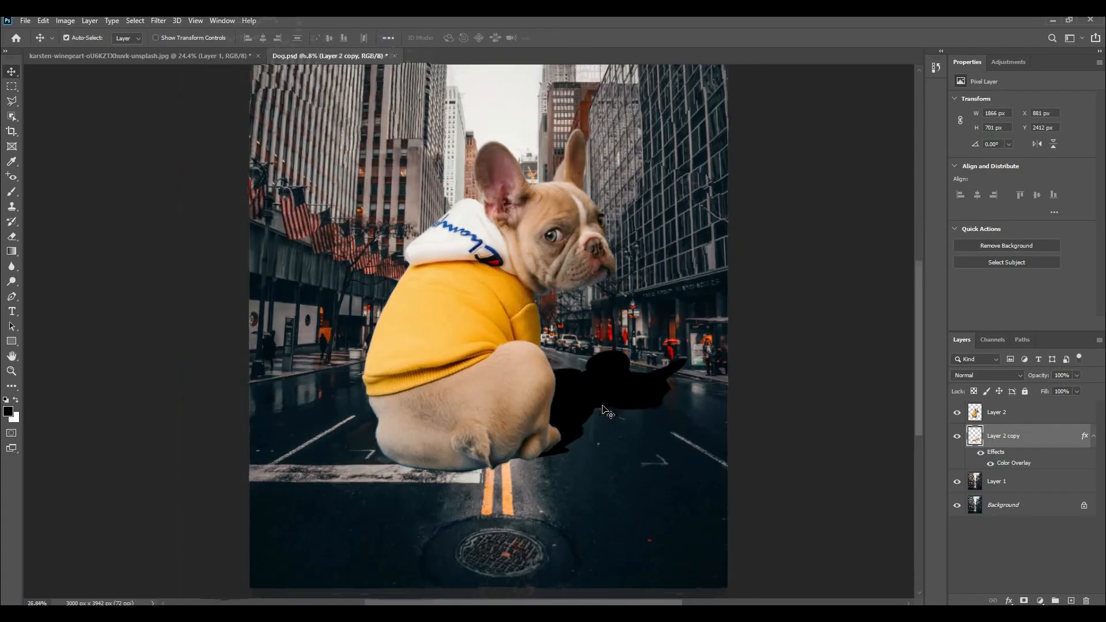
Set the cast shadow layer's opacity to 65% and apply a Gaussian Blur to soften its edges
drag(1037, 378, 1039, 381)
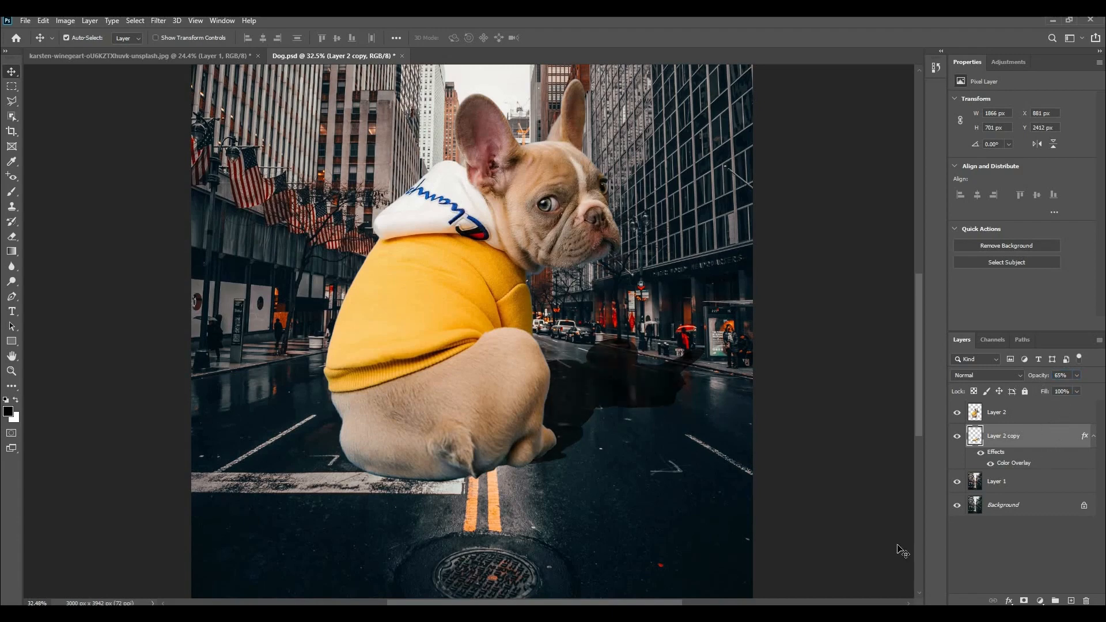
click(169, 21)
mouse_move(189, 148)
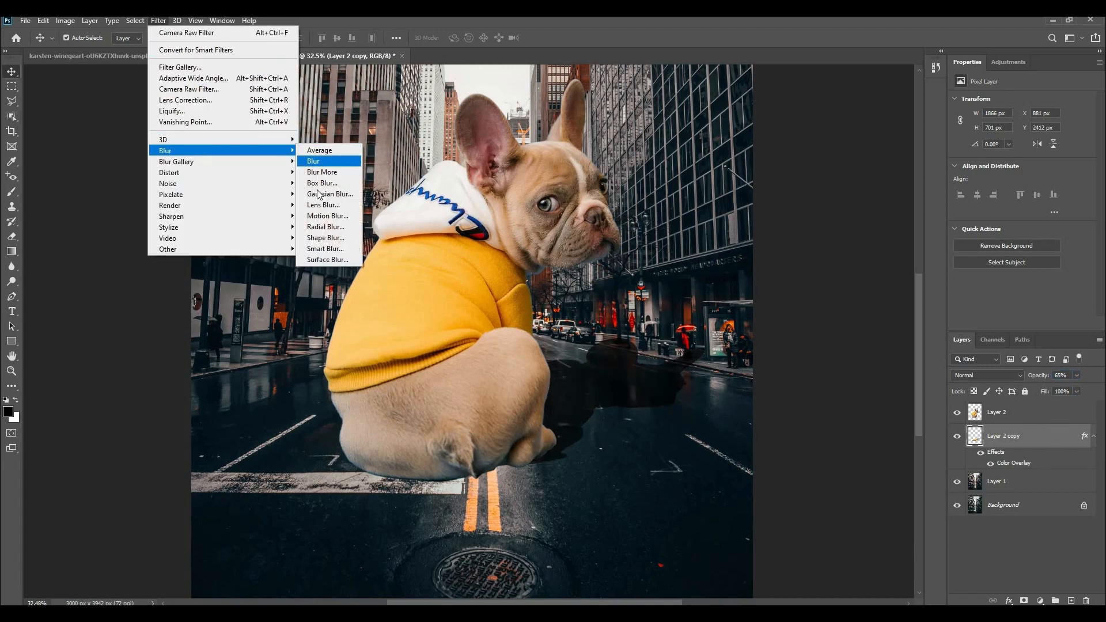
click(325, 193)
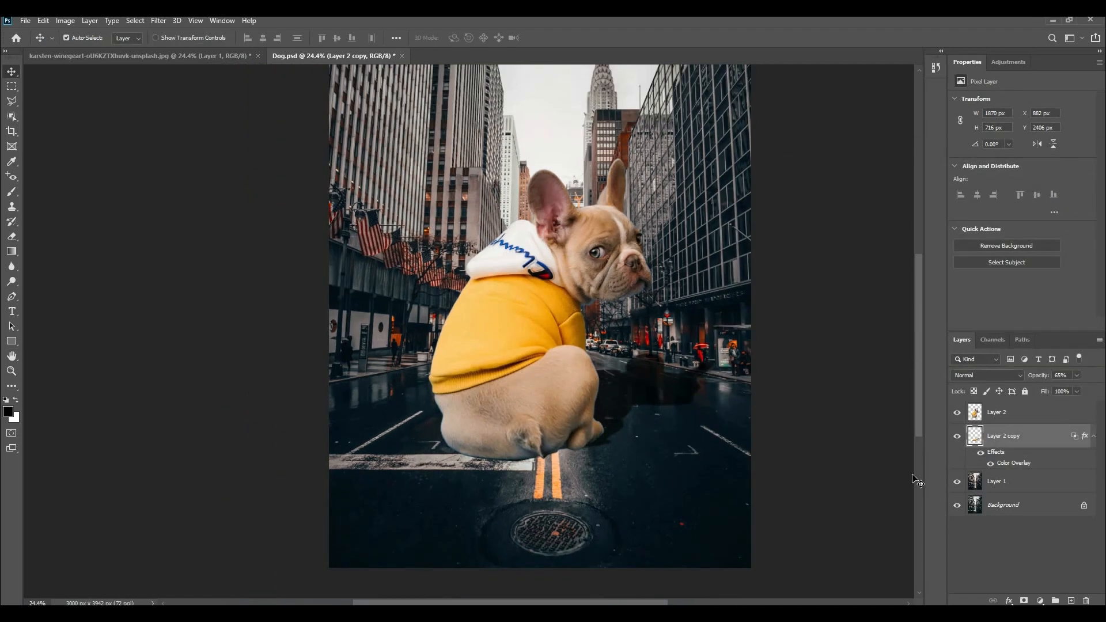
Set the cast shadow layer's opacity to 67%
drag(1041, 381, 1054, 380)
click(1012, 538)
click(691, 400)
scroll(695, 398, down, 1)
Add a layer mask to the cast shadow and fade its far end with a large soft black brush
click(1024, 600)
scroll(781, 403, up, 3)
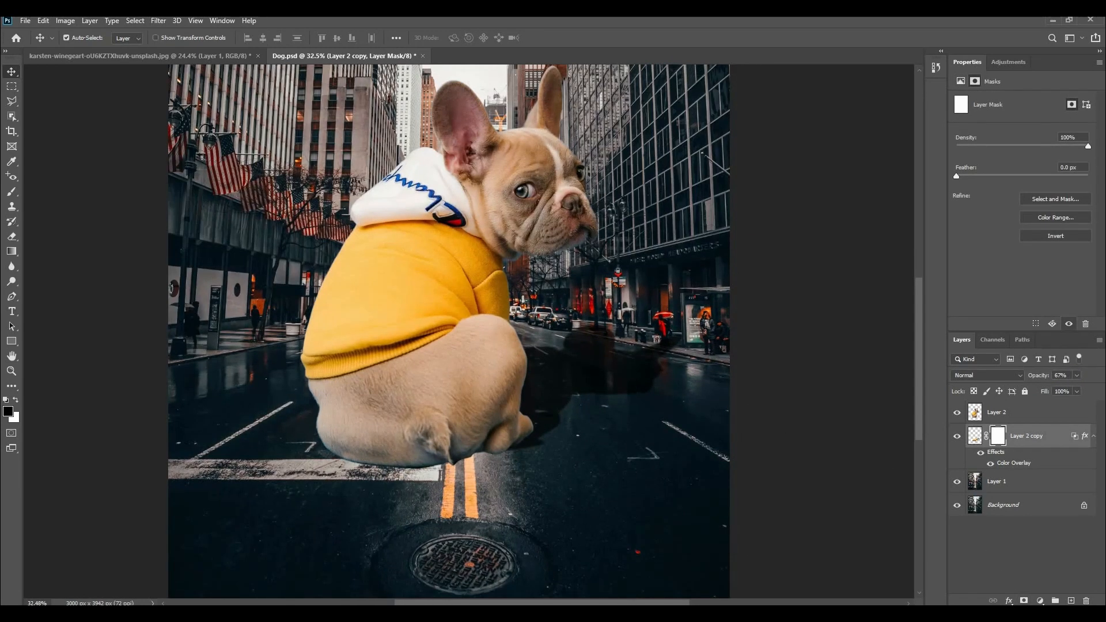
key(b)
scroll(651, 326, up, 1)
alt+right_click(650, 326)
click(718, 295)
key(ctrl+z)
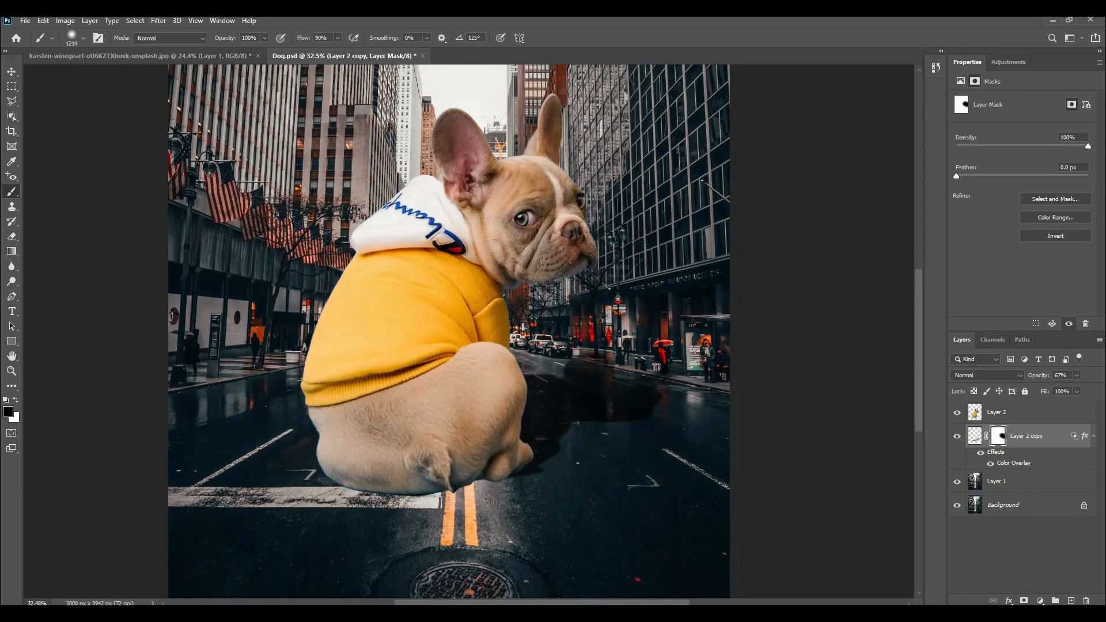
click(575, 326)
Paint a soft black contact shadow under the dog on a new layer directly beneath the dog layer
scroll(470, 422, up, 3)
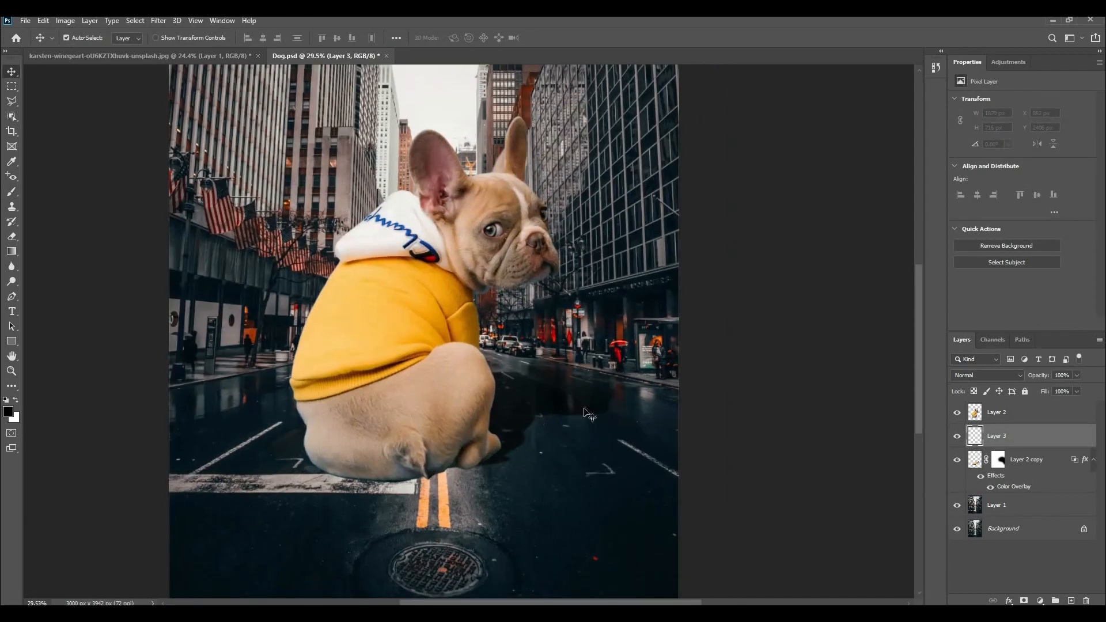
key(b)
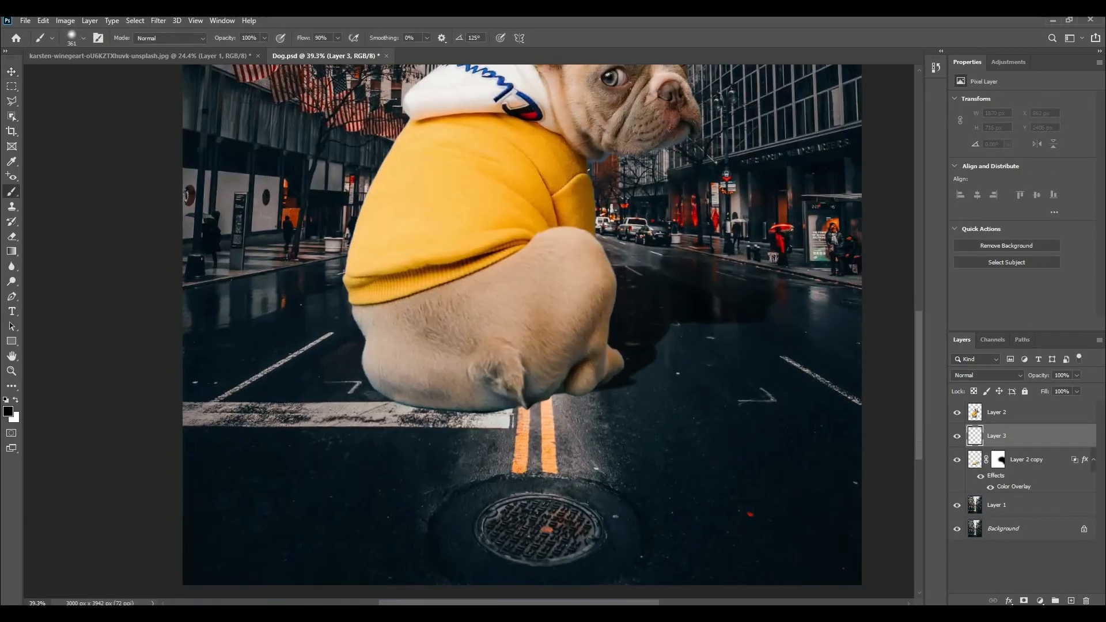
mouse_move(399, 406)
mouse_down()
mouse_move(574, 413)
mouse_move(615, 391)
mouse_move(507, 423)
mouse_move(354, 415)
mouse_move(329, 392)
mouse_up()
key(ctrl+z)
alt+right_click(557, 384)
scroll(559, 411, up, 2)
scroll(380, 449, down, 2)
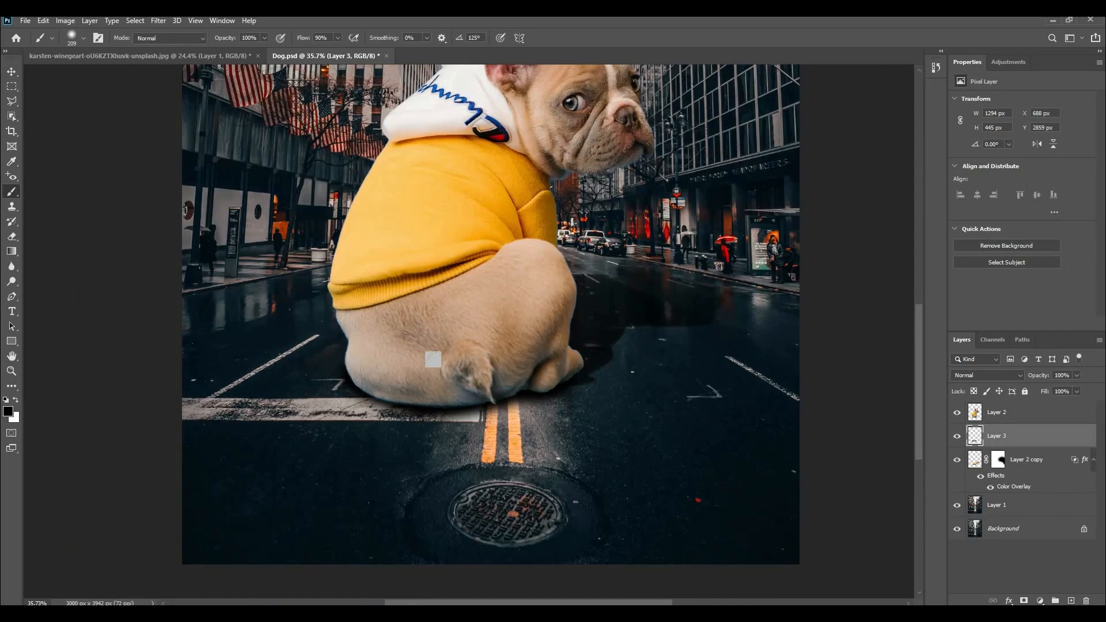
Widen and deepen the contact shadow on the road around the dog with a resized soft black brush
alt+right_click(425, 363)
scroll(424, 364, up, 3)
alt+right_click(421, 363)
mouse_move(403, 363)
mouse_down()
mouse_move(369, 357)
mouse_move(556, 345)
mouse_up()
scroll(506, 488, down, 4)
key(v)
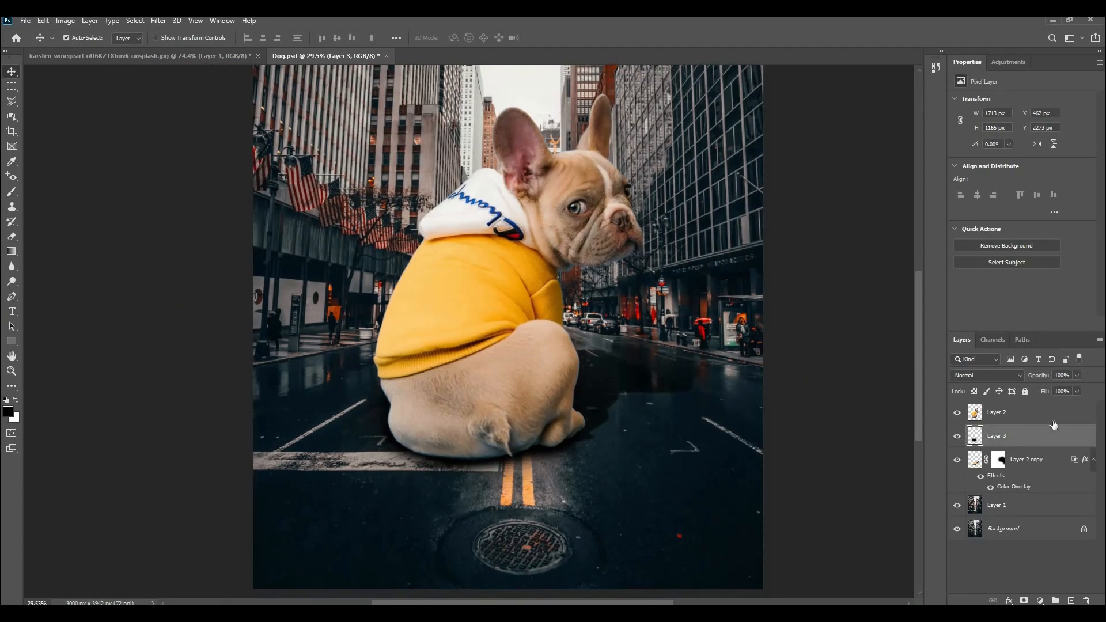
Add a new layer above the dog, clip it to the dog layer and get the Brush ready
click(1051, 420)
click(1071, 601)
alt+click(974, 424)
key(b)
scroll(507, 506, up, 4)
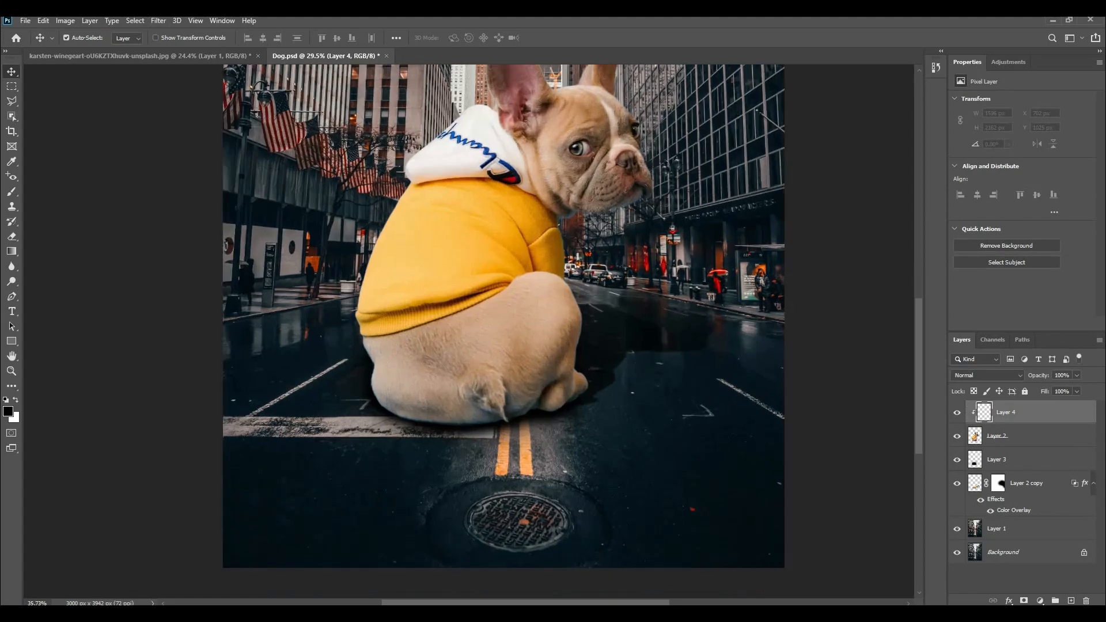
Shade the lower edge of the dog's rump with a soft black brush of about 495 px
scroll(363, 351, down, 2)
right_click(383, 403)
alt+right_click(279, 412)
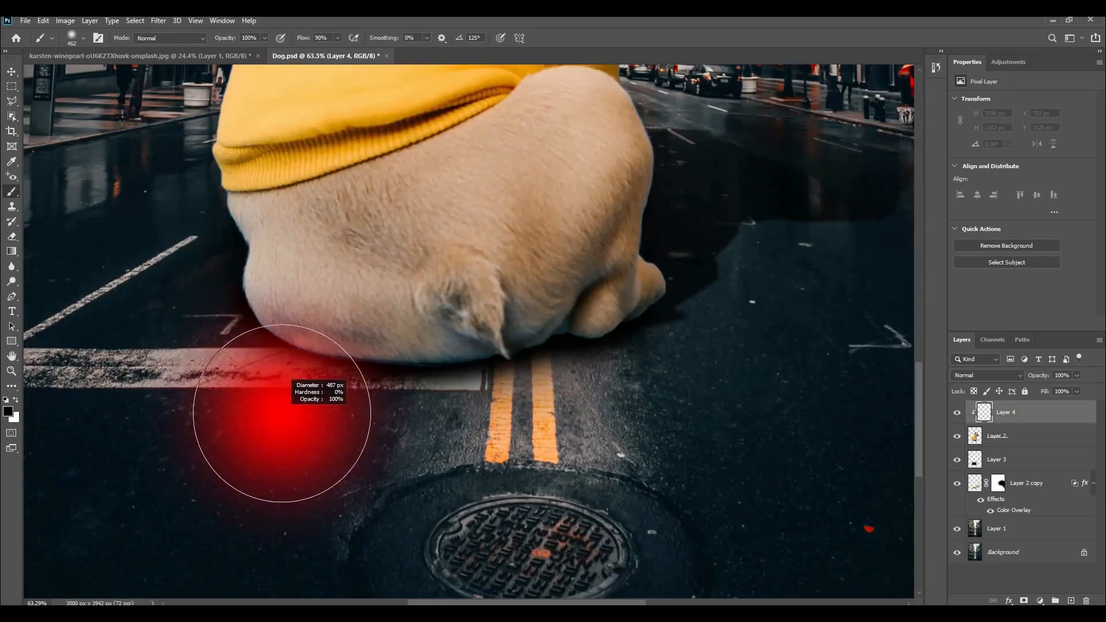
mouse_move(490, 398)
mouse_down()
mouse_move(292, 381)
mouse_move(392, 399)
mouse_up()
drag(374, 369, 340, 288)
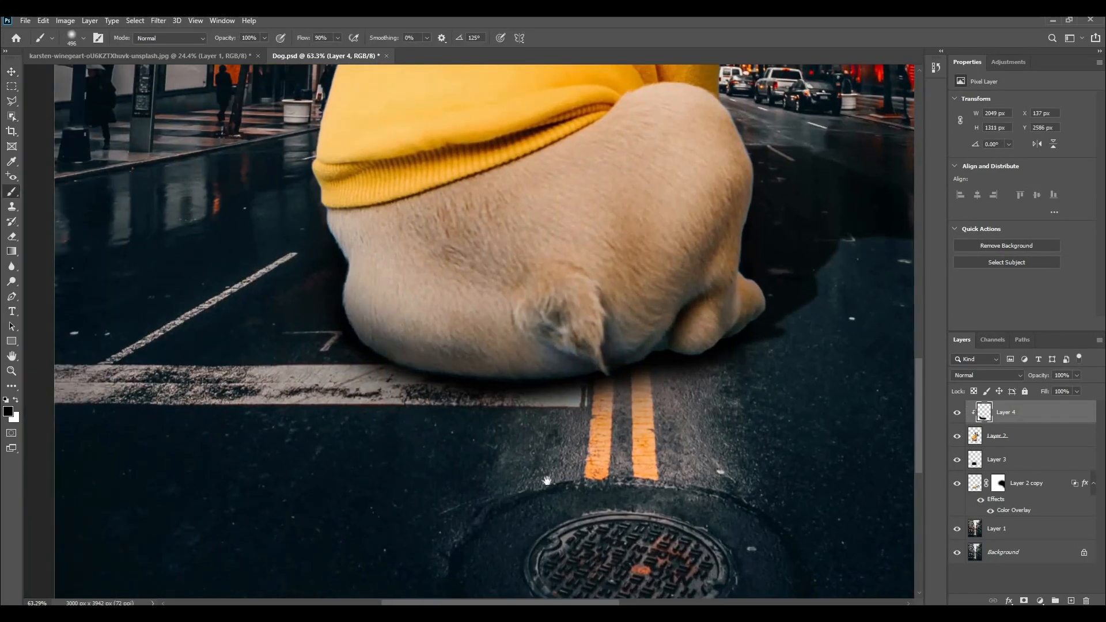
Extend the black shading along the dog's underside towards its foot with a brush of about 347 px
drag(548, 482, 420, 487)
scroll(704, 416, up, 2)
scroll(605, 467, up, 2)
alt+right_click(590, 454)
scroll(748, 403, down, 4)
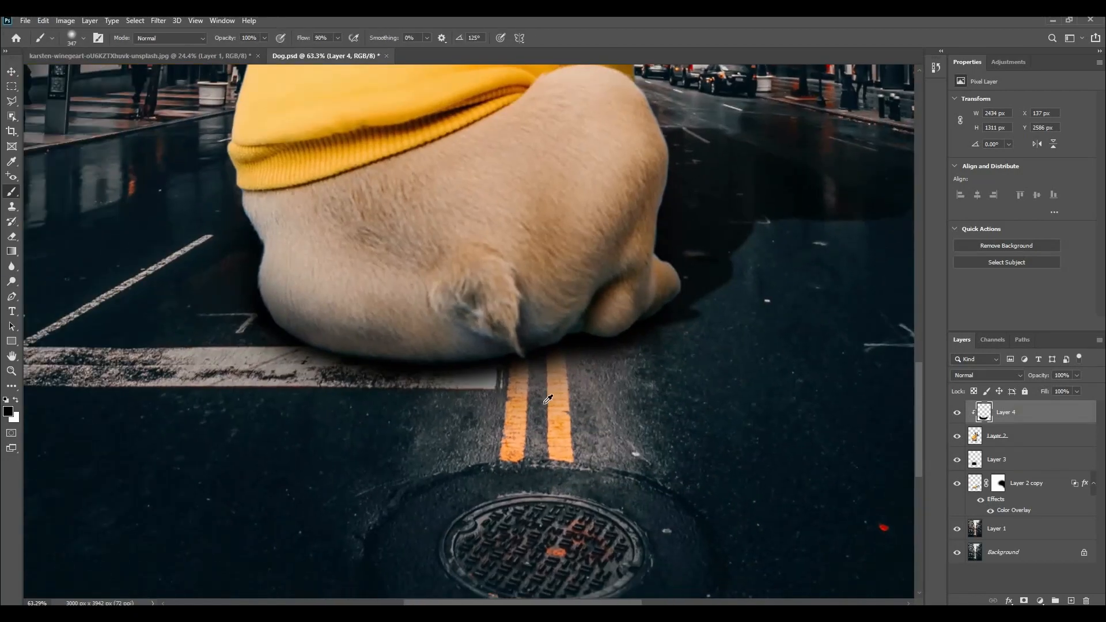
Darken the small areas between the dog's tail and foot with a soft brush of about 110 px
scroll(521, 405, up, 6)
alt+right_click(599, 375)
scroll(629, 286, up, 2)
alt+right_click(594, 333)
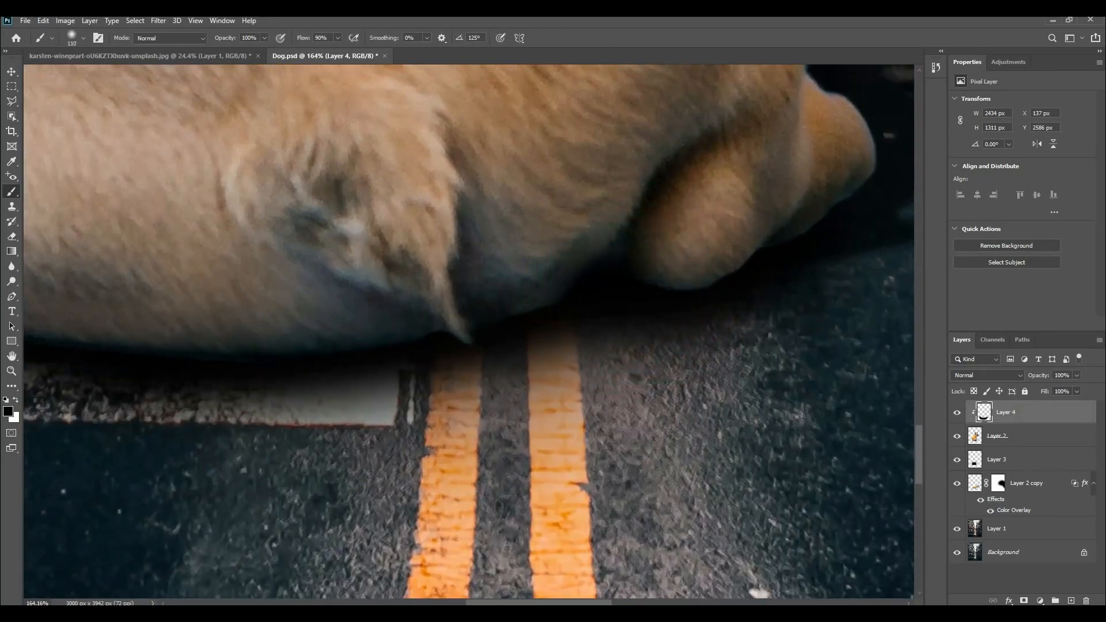
click(617, 345)
scroll(667, 395, down, 6)
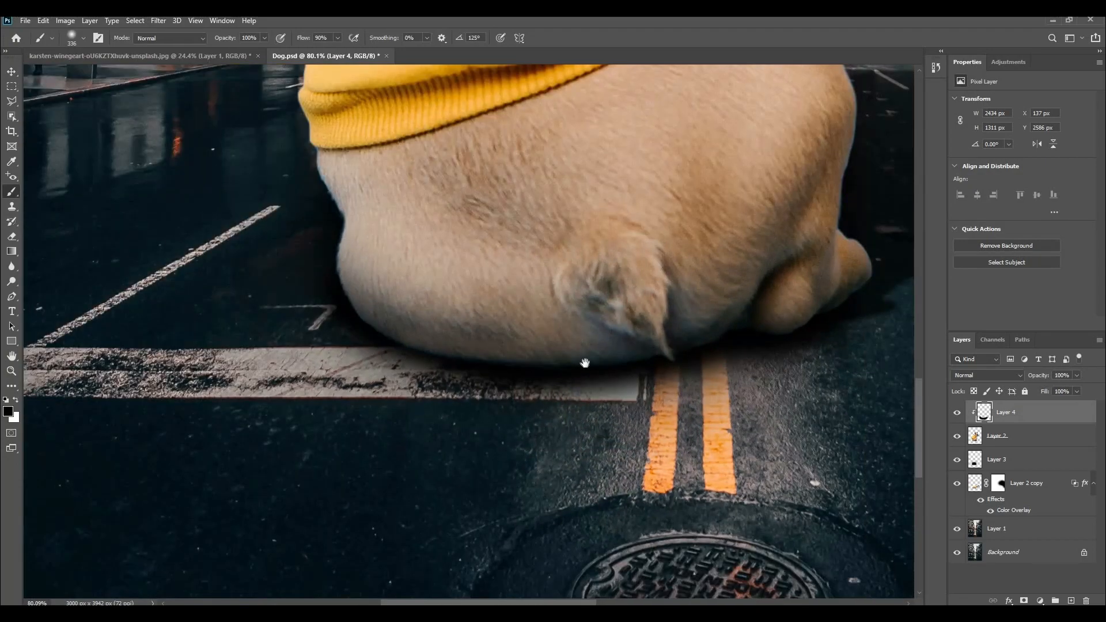
Build up the shading along the dog's underside with a soft brush of about 471 px
alt+right_click(580, 382)
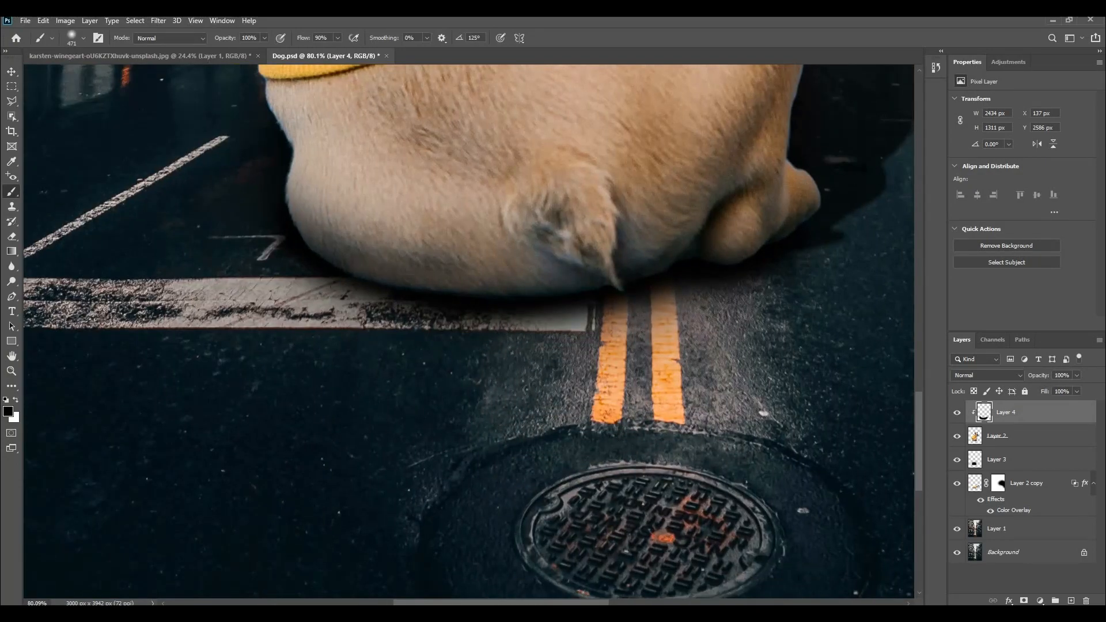
drag(530, 384, 472, 398)
scroll(470, 397, down, 3)
drag(331, 399, 538, 533)
Continue the soft shading up the dog's body to the sweater, varying the brush size
alt+right_click(385, 392)
scroll(392, 349, up, 4)
alt+right_click(385, 349)
scroll(435, 363, down, 4)
scroll(440, 270, up, 6)
scroll(432, 357, down, 4)
scroll(425, 340, up, 3)
alt+right_click(405, 385)
scroll(449, 418, down, 4)
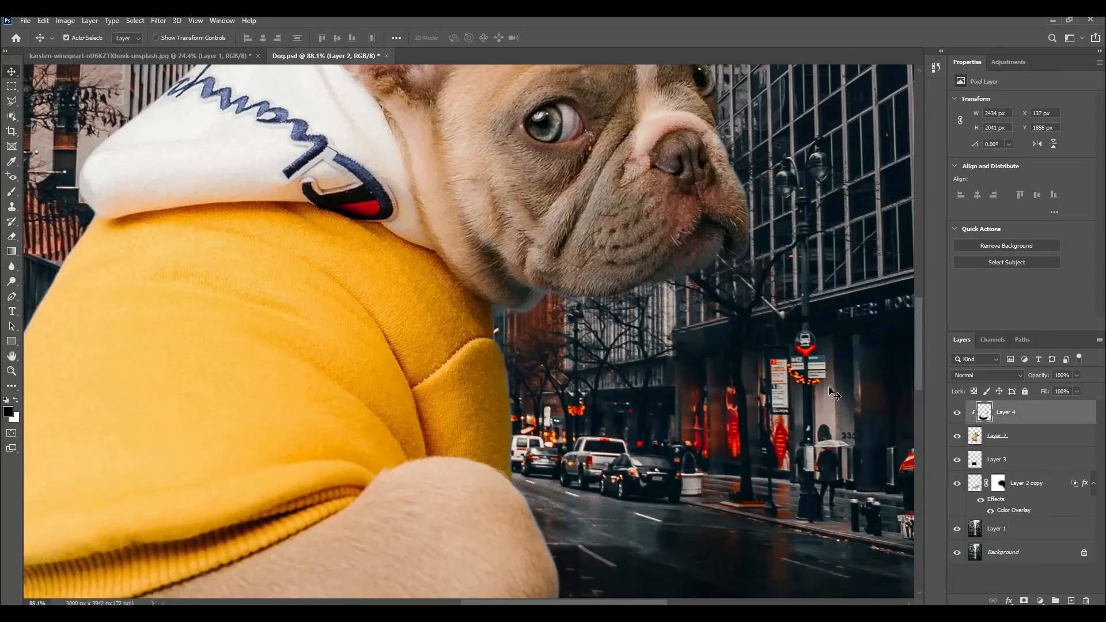
Darken the sweater's front edge below the dog's chin with a small soft brush of about 78 px
scroll(588, 344, up, 3)
scroll(588, 343, up, 4)
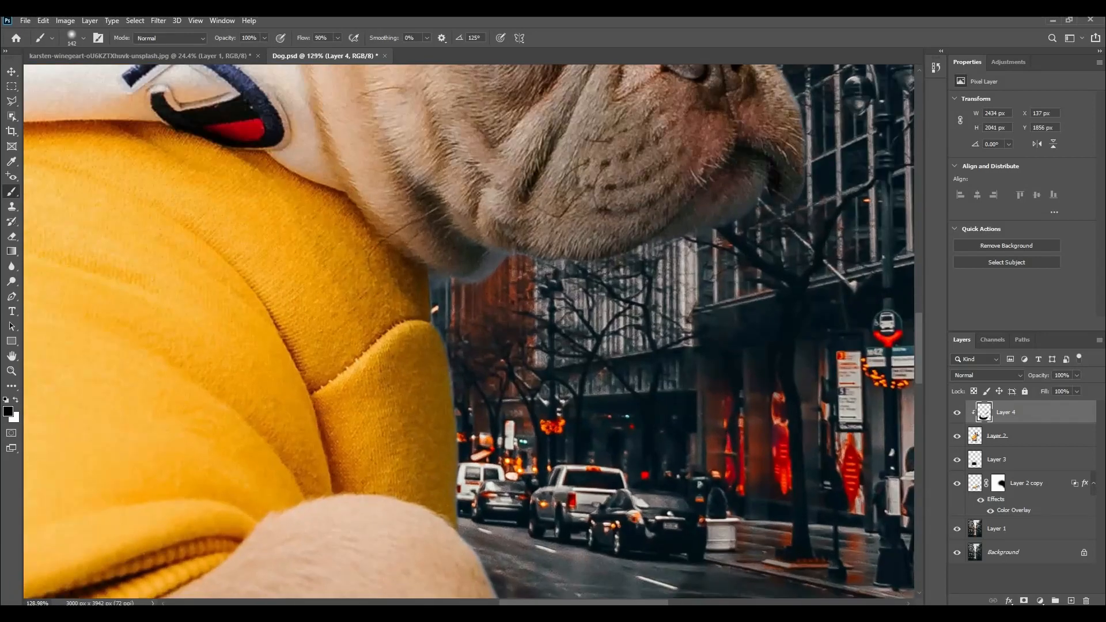
scroll(582, 313, up, 3)
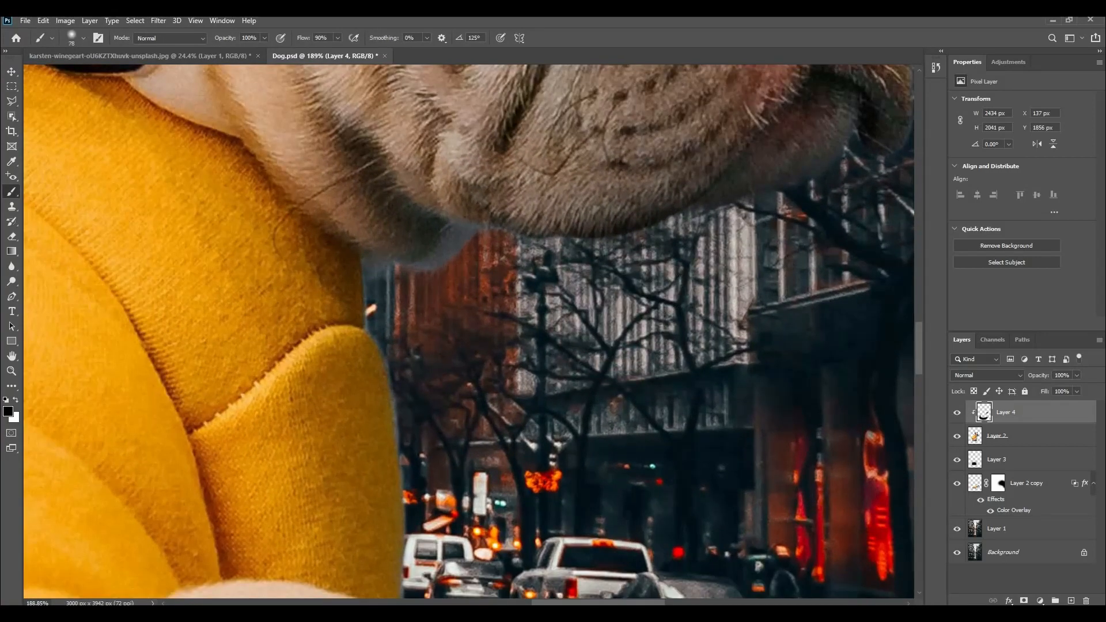
scroll(484, 242, down, 4)
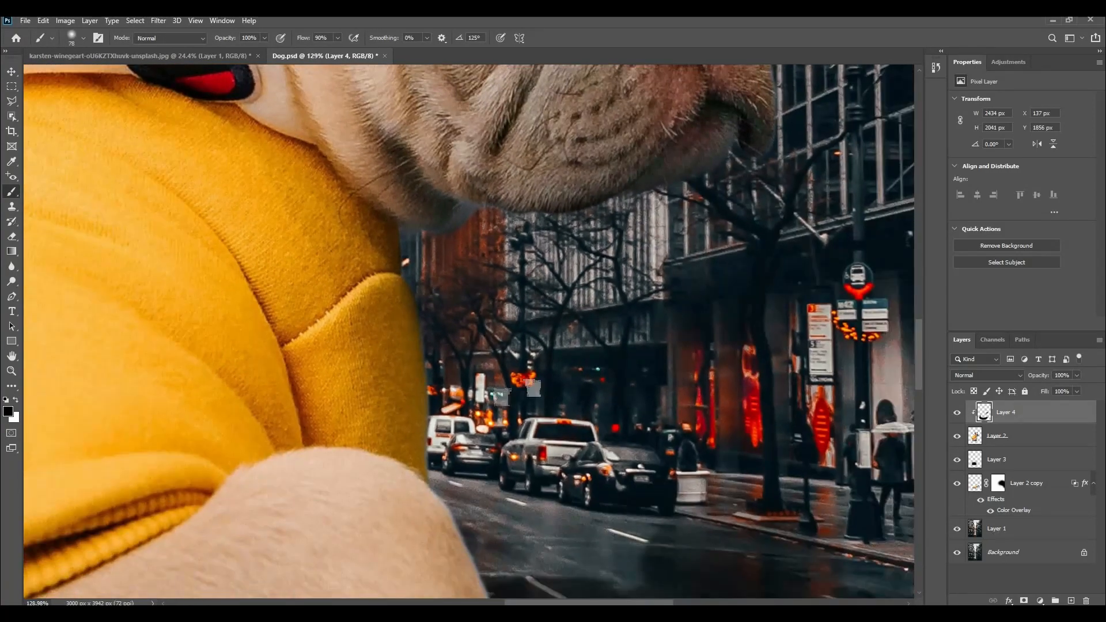
Shade the outer edge of the dog's haunch with a soft black brush of about 284 px
alt+right_click(506, 393)
scroll(503, 259, down, 4)
drag(538, 518, 502, 340)
alt+right_click(501, 345)
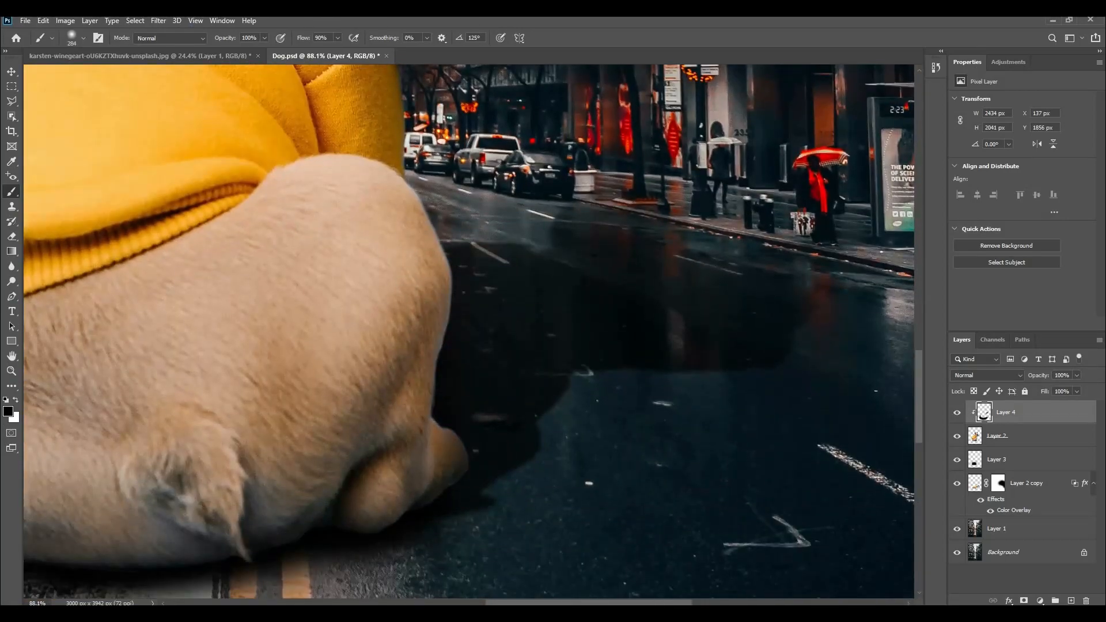
scroll(592, 316, down, 2)
Shade the edges of the dog's head and ears with a soft black brush
drag(553, 281, 603, 446)
scroll(604, 446, down, 2)
drag(622, 173, 605, 402)
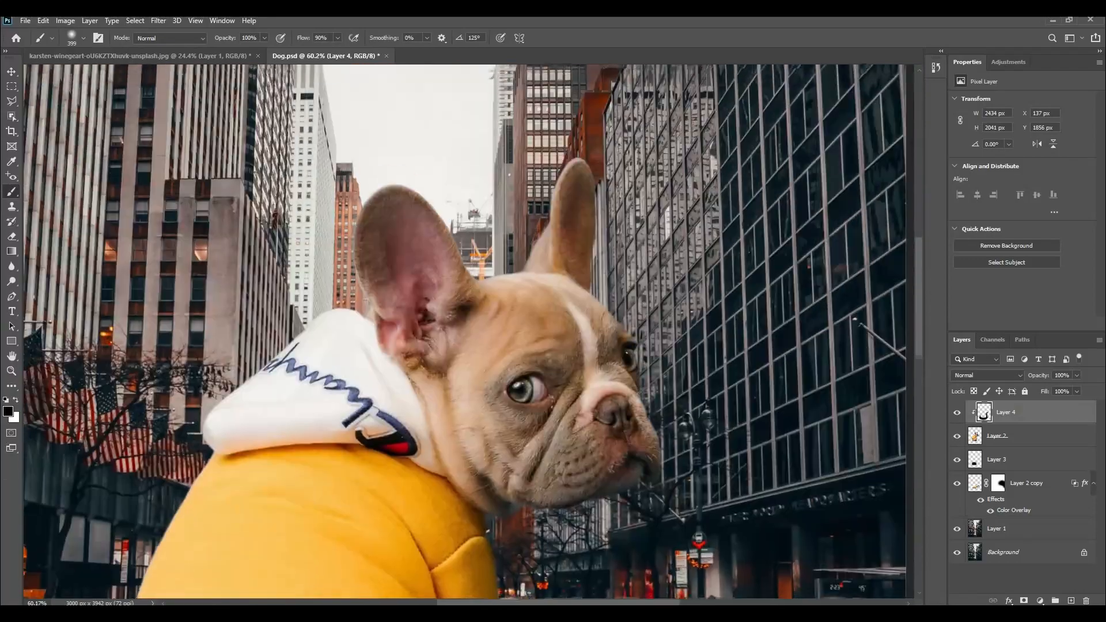
scroll(668, 156, up, 2)
drag(679, 161, 645, 196)
drag(645, 398, 530, 184)
scroll(627, 420, down, 3)
scroll(628, 346, up, 2)
Finish the dog's shading with broad, soft strokes from a much larger brush, and leave painting
click(626, 343)
scroll(626, 340, down, 3)
alt+right_click(637, 338)
click(639, 338)
scroll(697, 357, down, 5)
scroll(745, 383, up, 2)
click(593, 335)
scroll(721, 323, down, 3)
scroll(755, 386, up, 2)
alt+right_click(616, 448)
scroll(686, 403, down, 3)
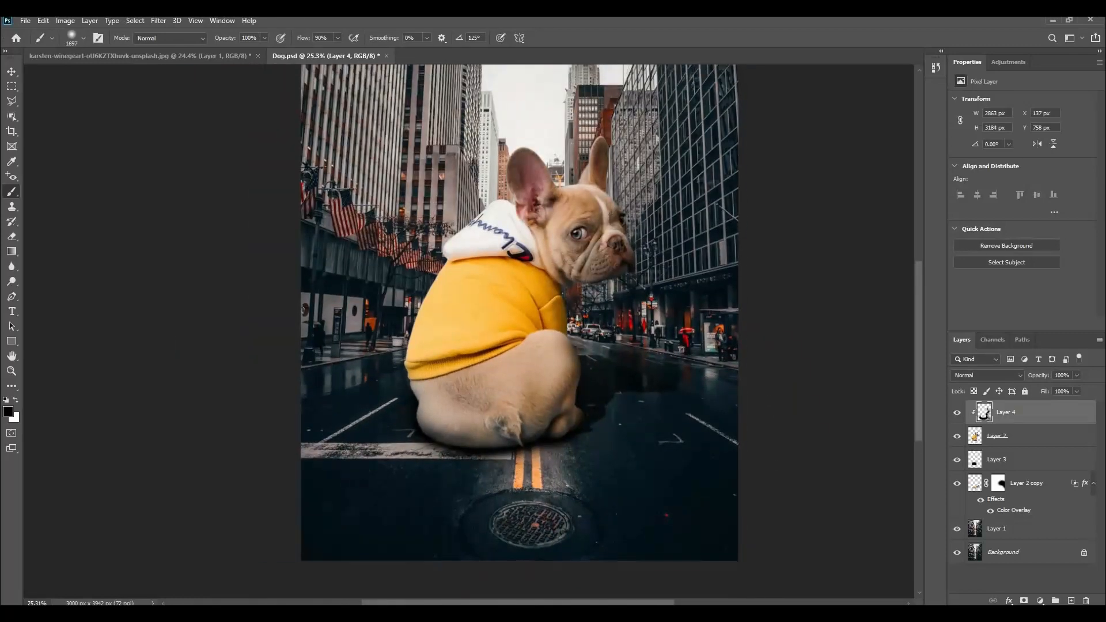
key(v)
drag(693, 461, 679, 478)
click(978, 571)
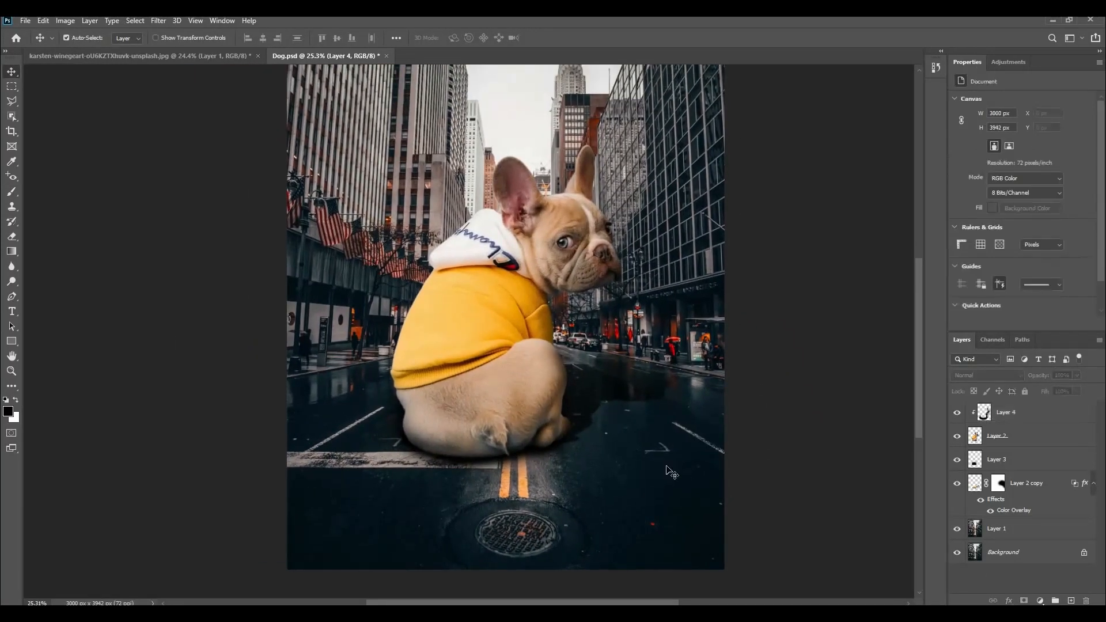
Soften the cast shadow layer further with a Gaussian Blur of 23.5 pixels radius
scroll(668, 466, up, 1)
scroll(672, 459, down, 1)
click(998, 483)
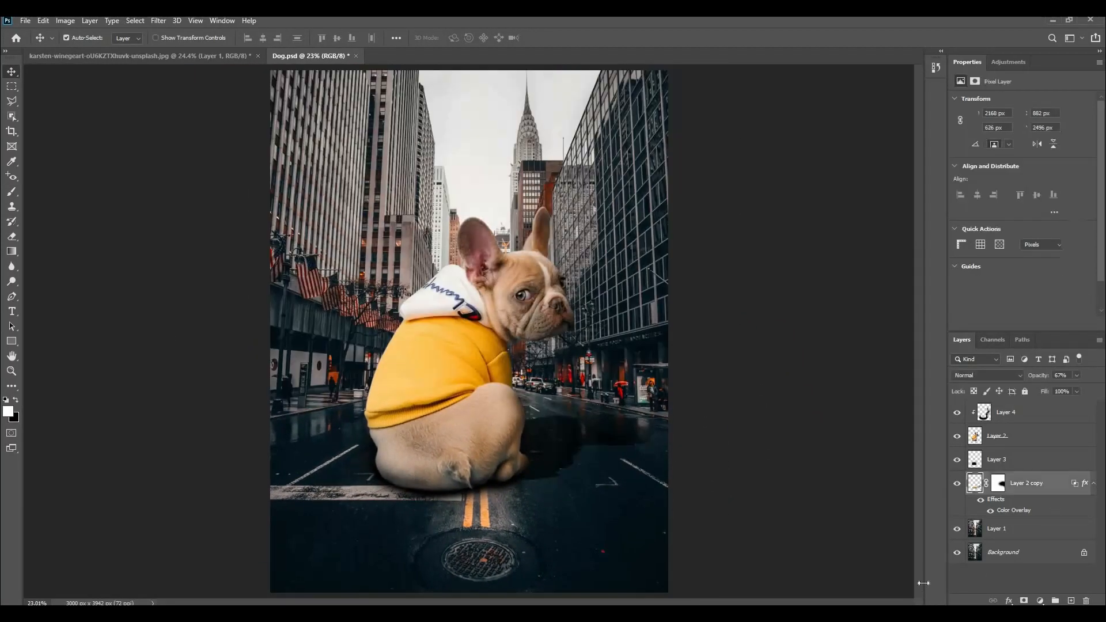
click(158, 20)
mouse_move(173, 149)
click(322, 192)
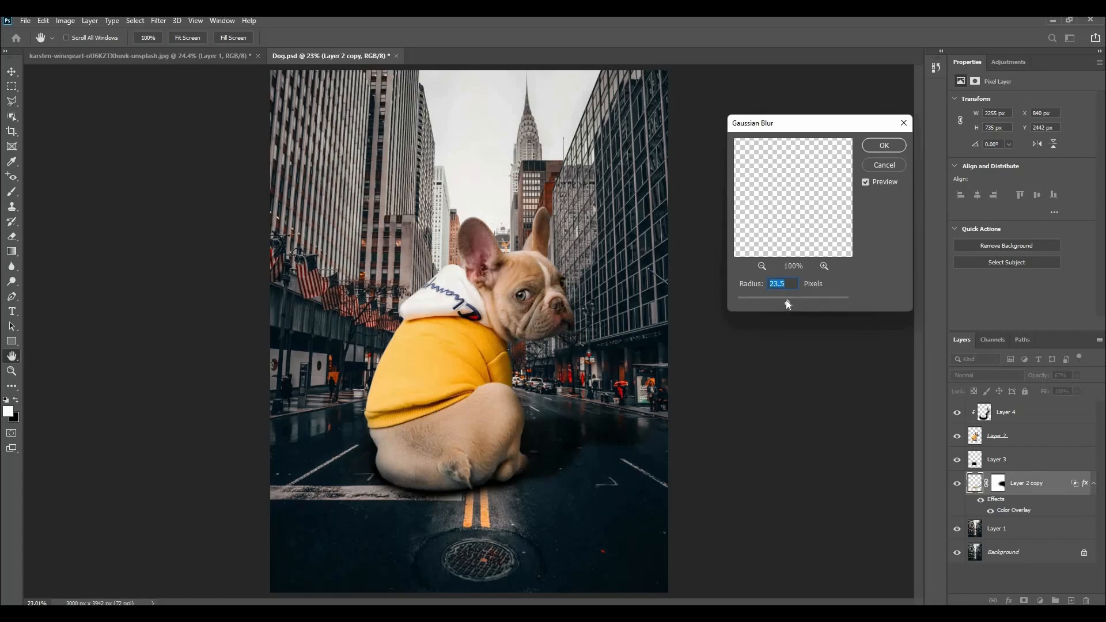
click(898, 146)
scroll(364, 276, down, 1)
scroll(437, 289, up, 3)
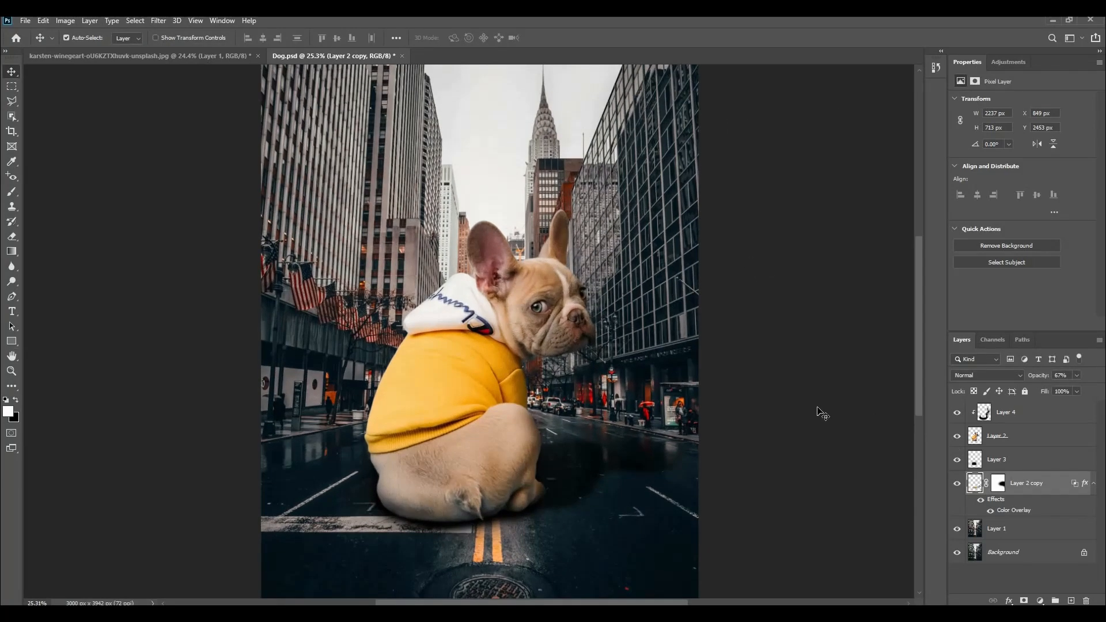
Add a new layer clipped to the dog layer and paint soft white highlights on the ears with a brush of about 468 px
click(1059, 445)
click(1071, 600)
scroll(864, 348, up, 2)
scroll(749, 300, down, 1)
scroll(550, 227, up, 8)
key(b)
alt+right_click(408, 180)
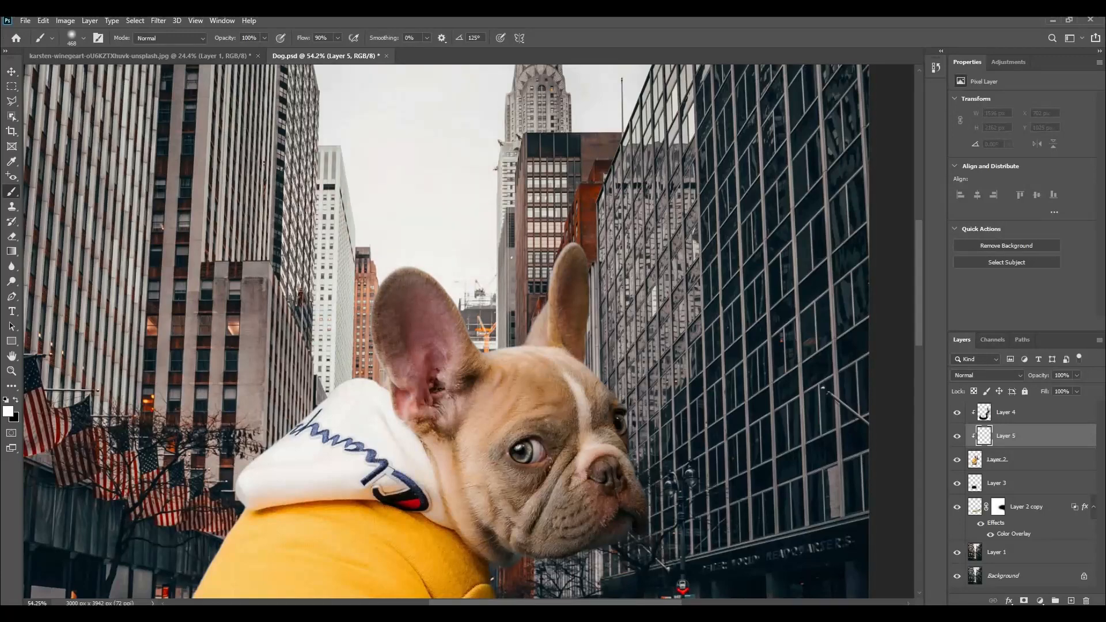
scroll(417, 264, down, 1)
drag(504, 190, 488, 207)
drag(596, 233, 603, 253)
Paint soft white highlights along the edges of the dog's hood, sweater and back
scroll(604, 253, down, 2)
drag(397, 155, 317, 195)
mouse_move(196, 346)
mouse_down()
mouse_move(219, 314)
mouse_move(266, 288)
mouse_move(230, 337)
mouse_up()
scroll(266, 288, up, 2)
mouse_move(230, 382)
mouse_down()
mouse_move(230, 368)
mouse_move(364, 269)
mouse_up()
scroll(352, 269, down, 2)
drag(322, 215, 368, 215)
drag(308, 403, 300, 466)
Refine the white highlights around the dog's head and ears with soft strokes, undoing the stray ones
scroll(300, 449, down, 1)
scroll(298, 438, down, 3)
drag(700, 187, 586, 252)
scroll(586, 252, up, 3)
click(600, 194)
key(ctrl+z)
scroll(599, 193, up, 1)
click(622, 220)
drag(627, 220, 616, 220)
key(ctrl+z)
scroll(409, 216, up, 3)
drag(407, 215, 290, 215)
Set the highlight layer's opacity to 50% and toggle its visibility to judge the effect
scroll(409, 216, up, 4)
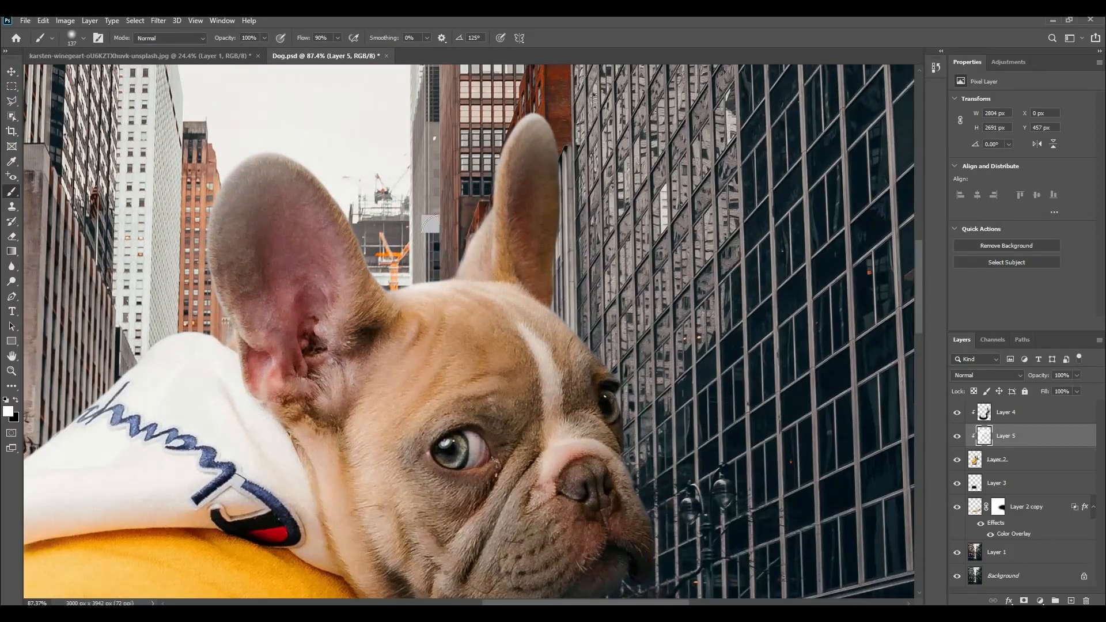
scroll(346, 258, down, 4)
scroll(346, 257, up, 4)
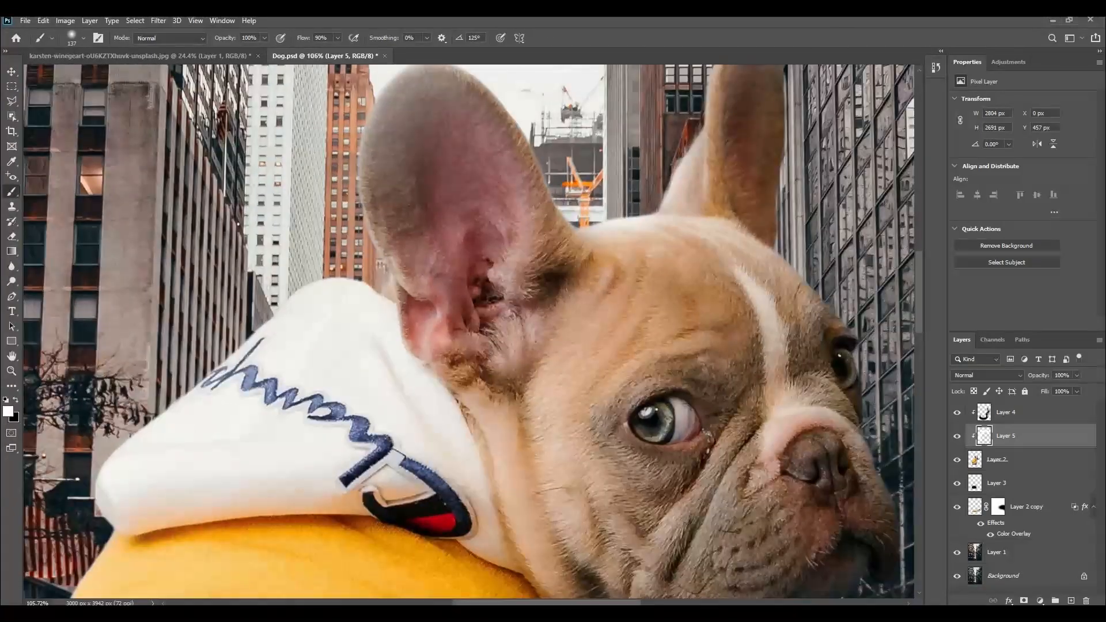
scroll(393, 208, down, 5)
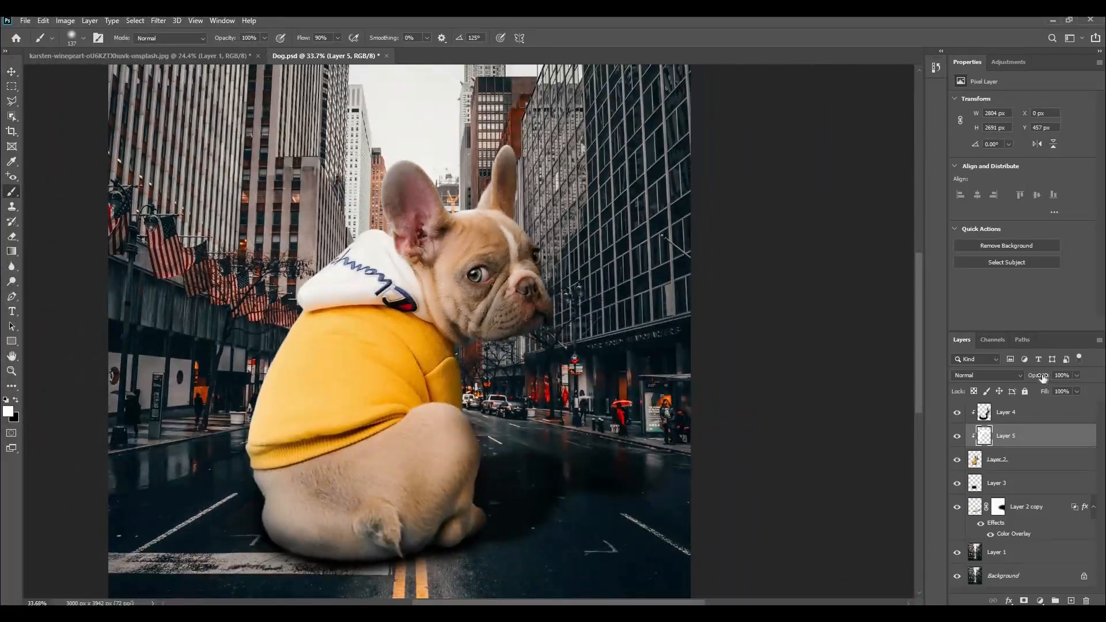
text(50)
key(Return)
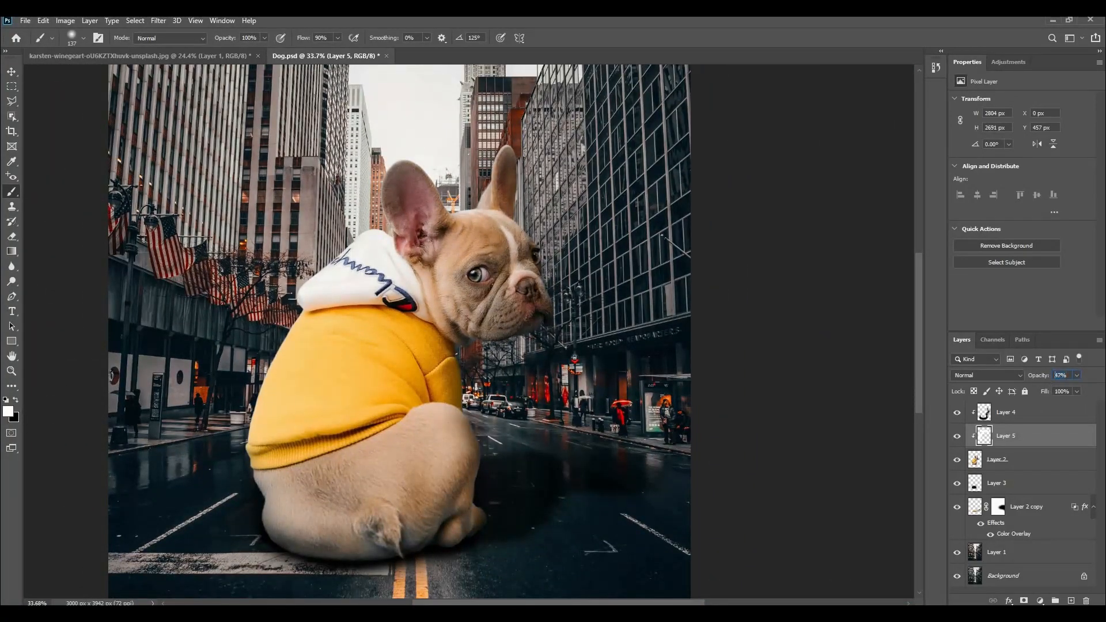
click(958, 436)
scroll(557, 262, down, 4)
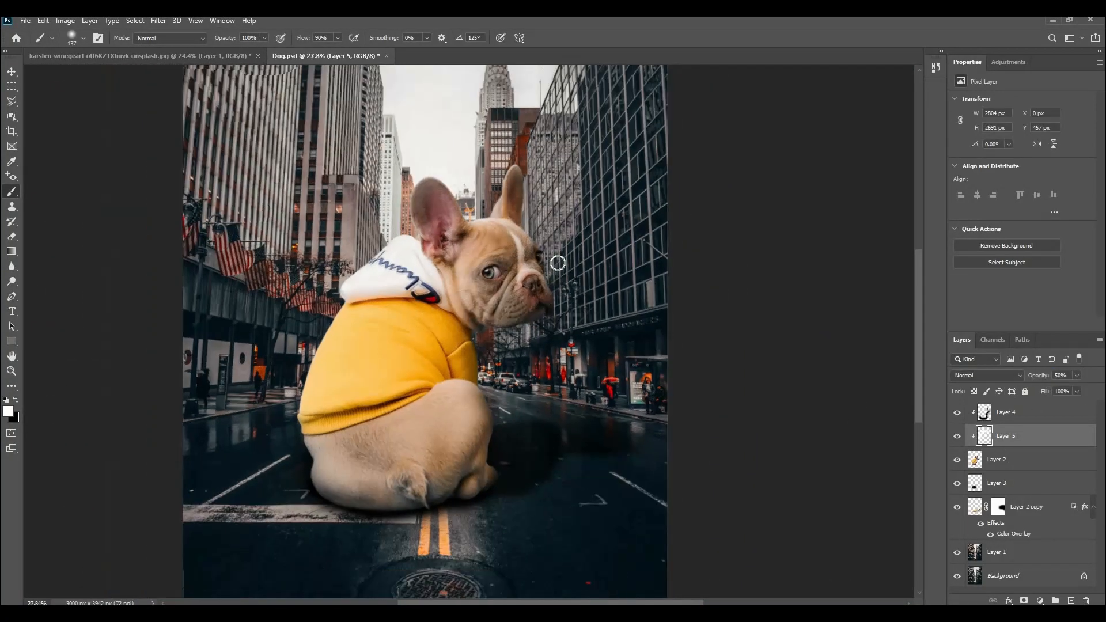
Reduce the dog layer's Vibrance to -26
click(12, 72)
click(1036, 461)
click(65, 22)
mouse_move(86, 47)
click(196, 99)
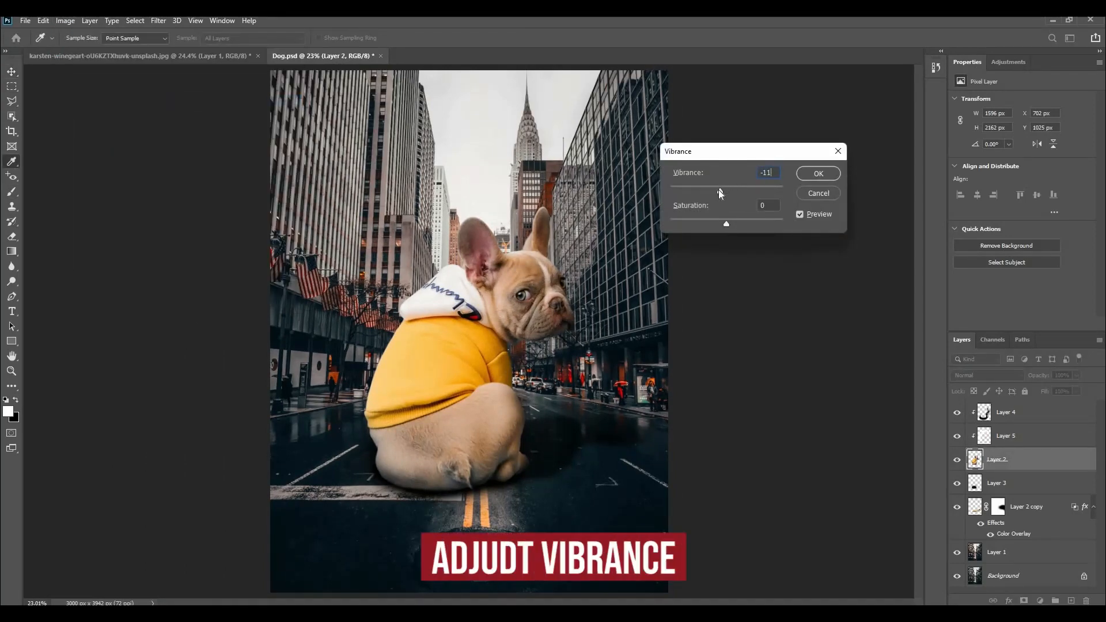
drag(714, 189, 702, 189)
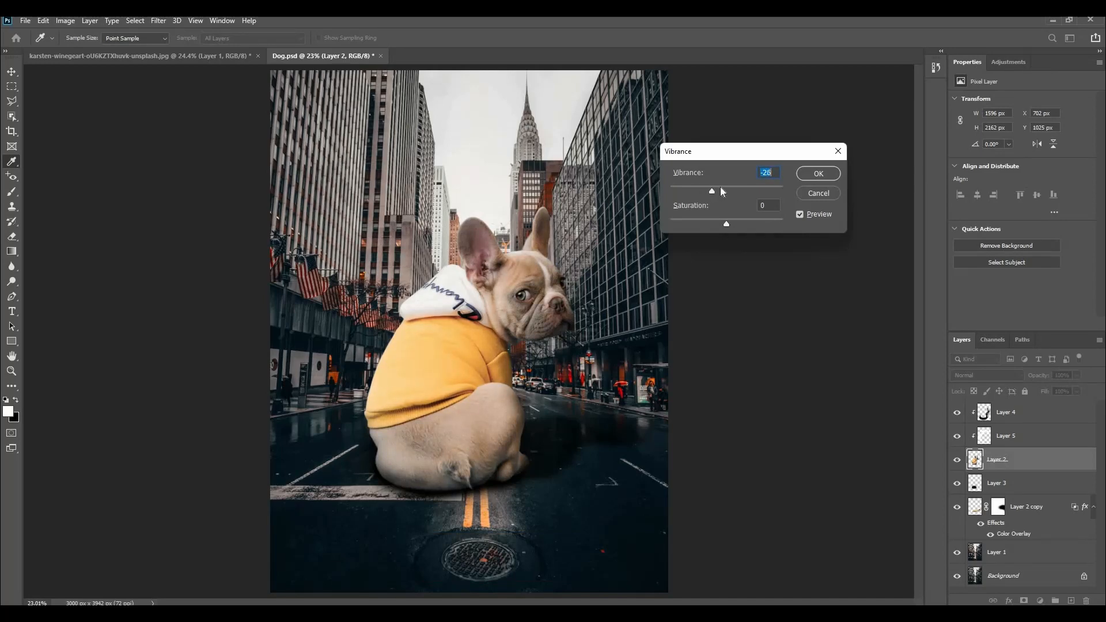
click(813, 174)
key(v)
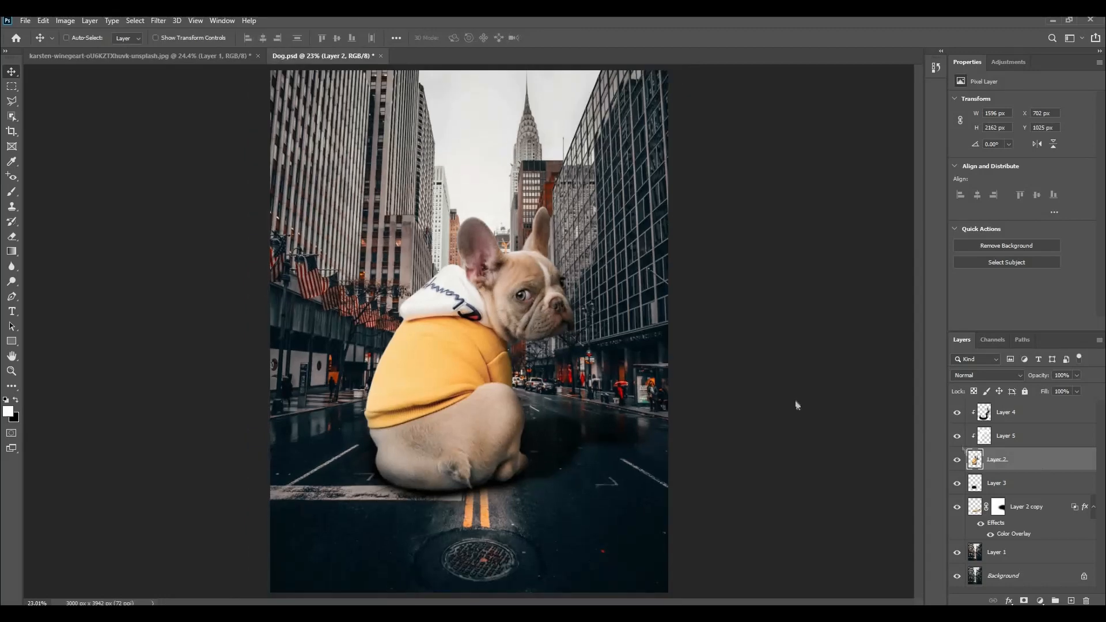
Apply Camera Raw color mixing to the dog: Yellows hue -44, saturation Oranges +13 and Yellows +19, and Oranges luminance -25
key(ctrl+shift+a)
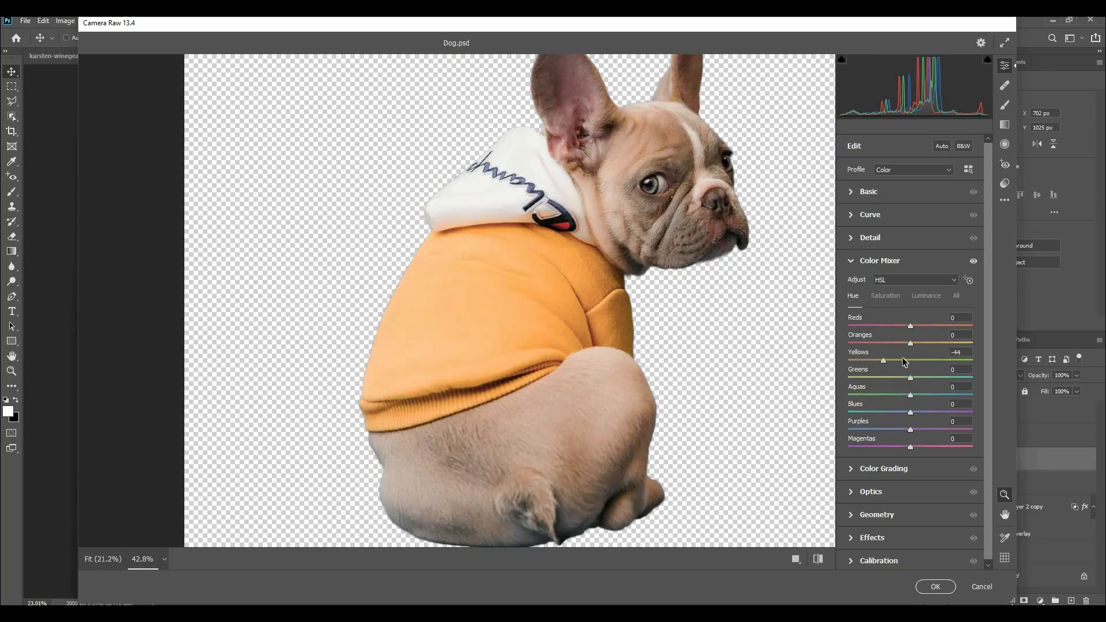
click(891, 302)
drag(913, 342, 923, 364)
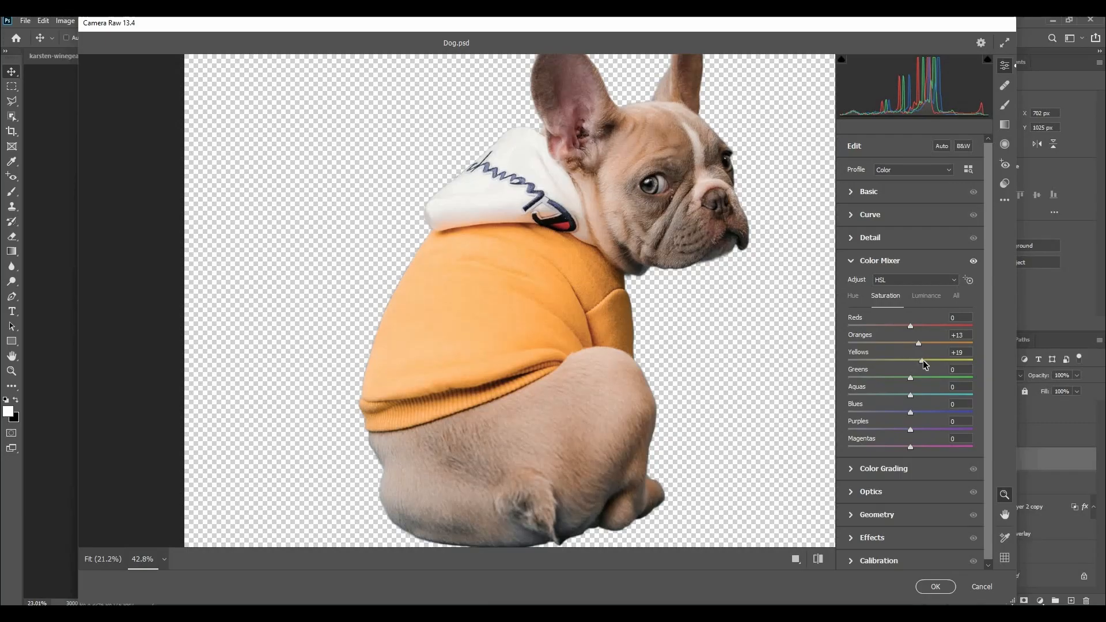
click(923, 298)
click(900, 344)
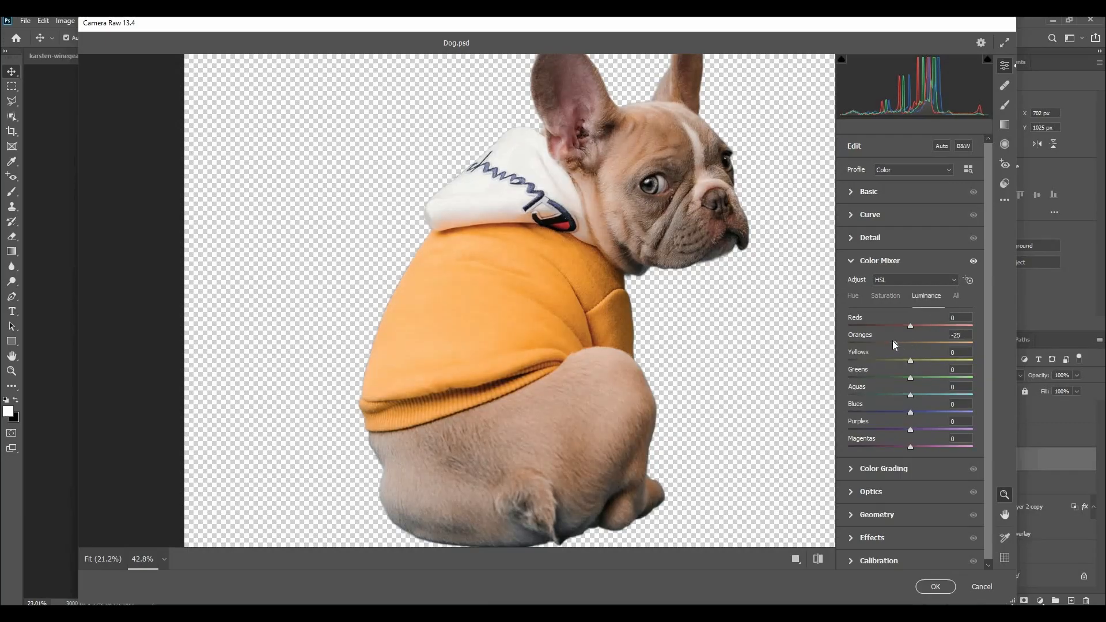
click(935, 586)
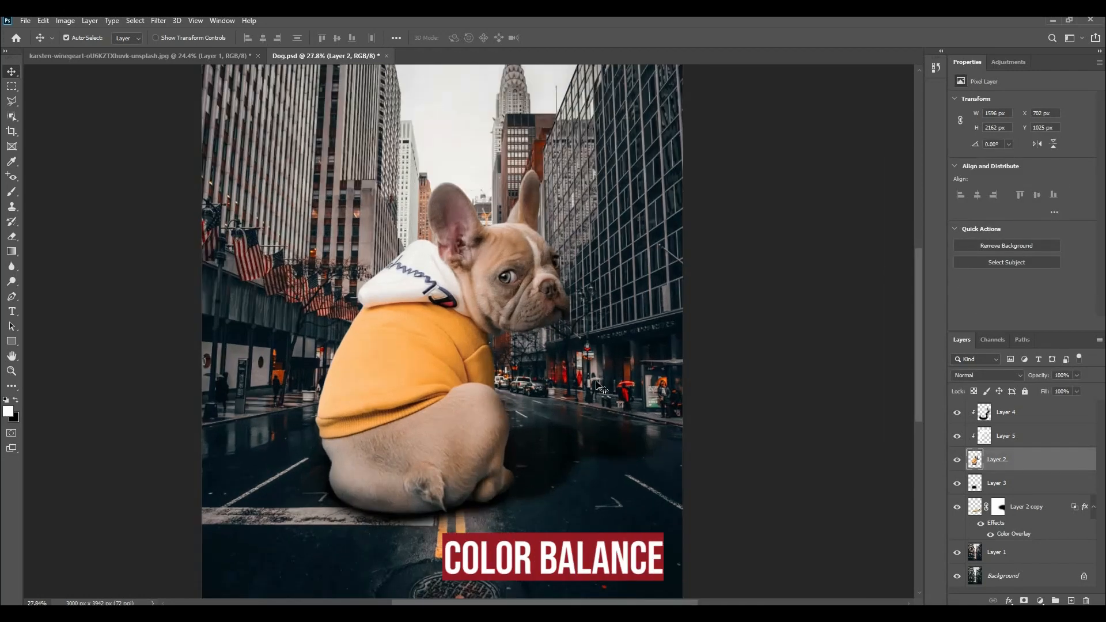
Apply Color Balance to the dog, shifting the midtones slightly toward cyan and setting the highlights' Cyan-Red level to -14
key(ctrl+b)
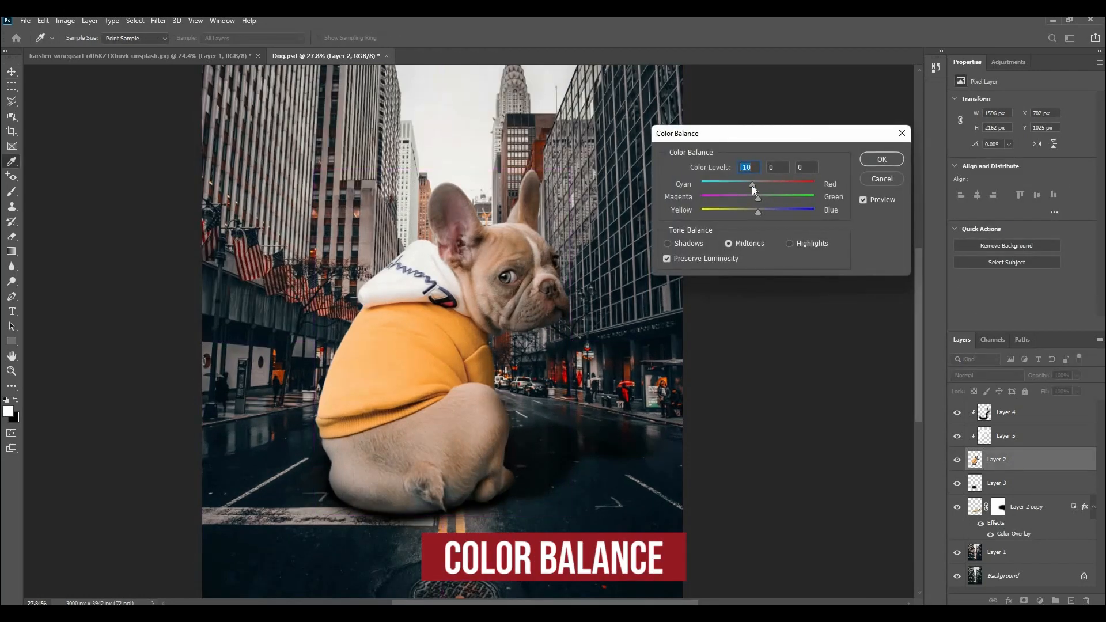
drag(752, 185, 755, 211)
click(686, 244)
click(728, 243)
scroll(548, 362, down, 2)
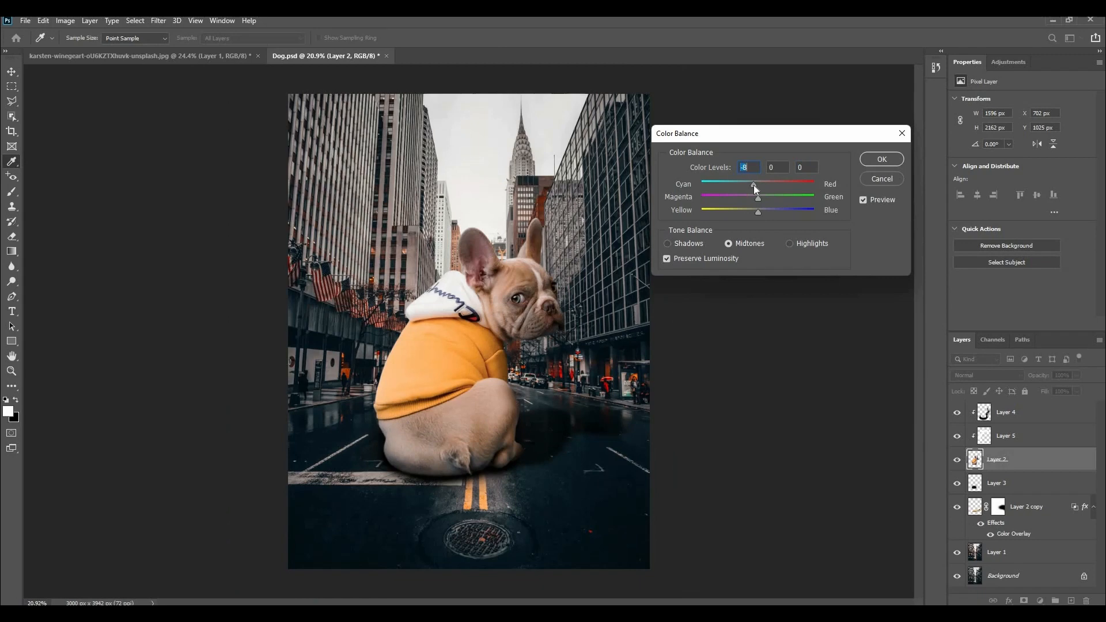
drag(754, 185, 753, 182)
click(789, 242)
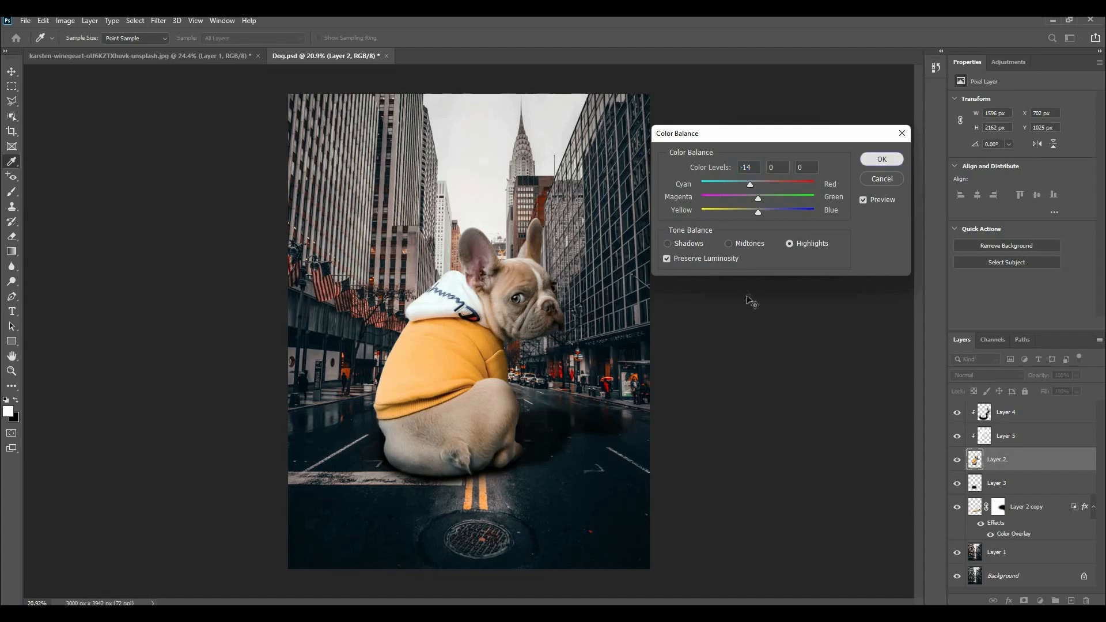
click(882, 159)
key(v)
Apply Camera Raw basic adjustments to the dog: Contrast +23, Shadows -4, Texture +14 and Clarity +15
click(487, 404)
key(ctrl+shift+a)
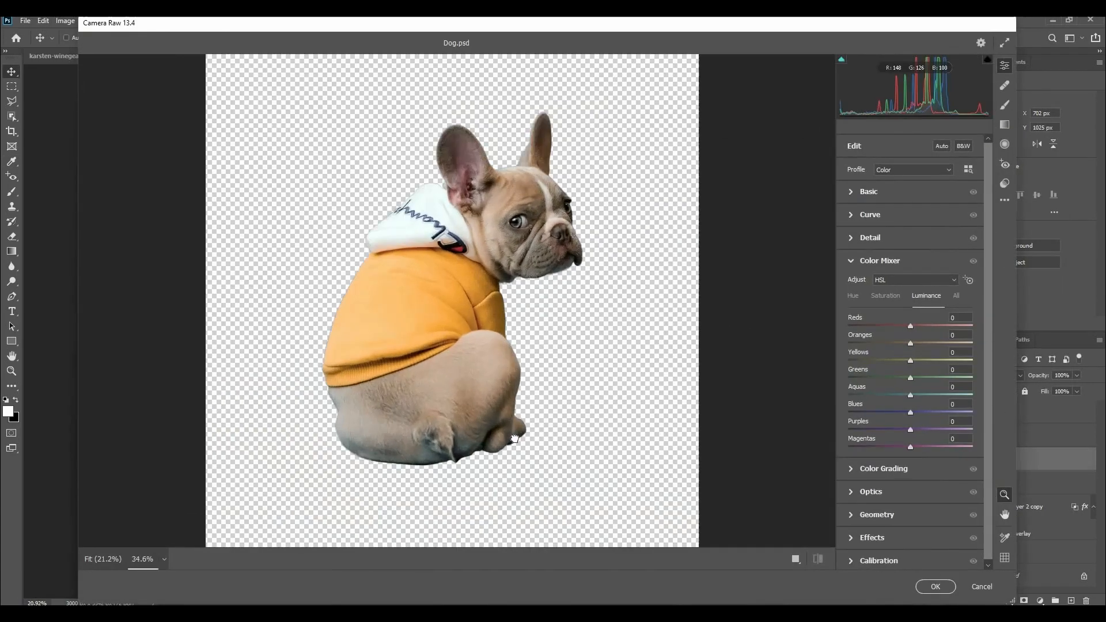
click(868, 191)
drag(911, 301, 897, 346)
drag(911, 415, 920, 416)
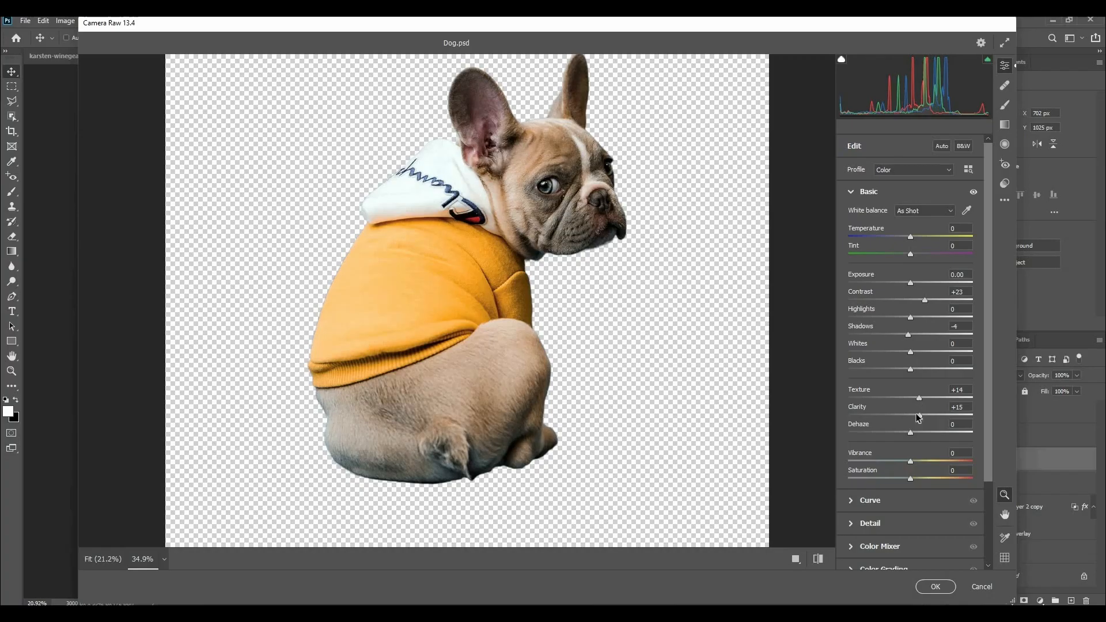
click(935, 587)
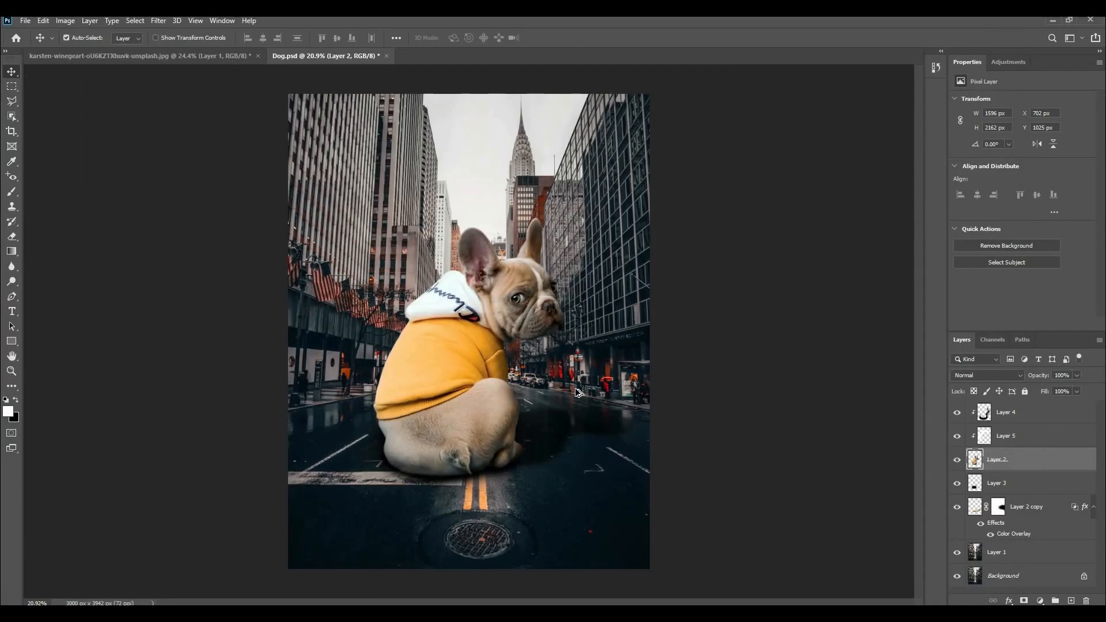
Brighten the dog with the Dodge tool, using a soft brush of about 1201 px on the midtones at 50% exposure
scroll(482, 370, up, 1)
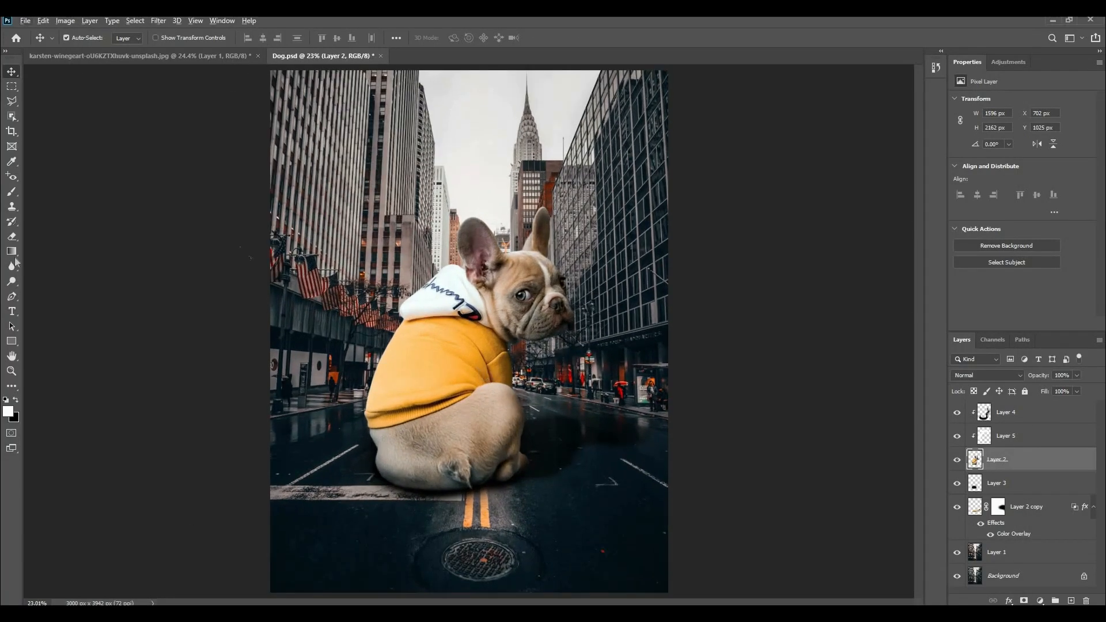
scroll(558, 354, up, 2)
click(12, 283)
click(40, 282)
alt+right_click(600, 354)
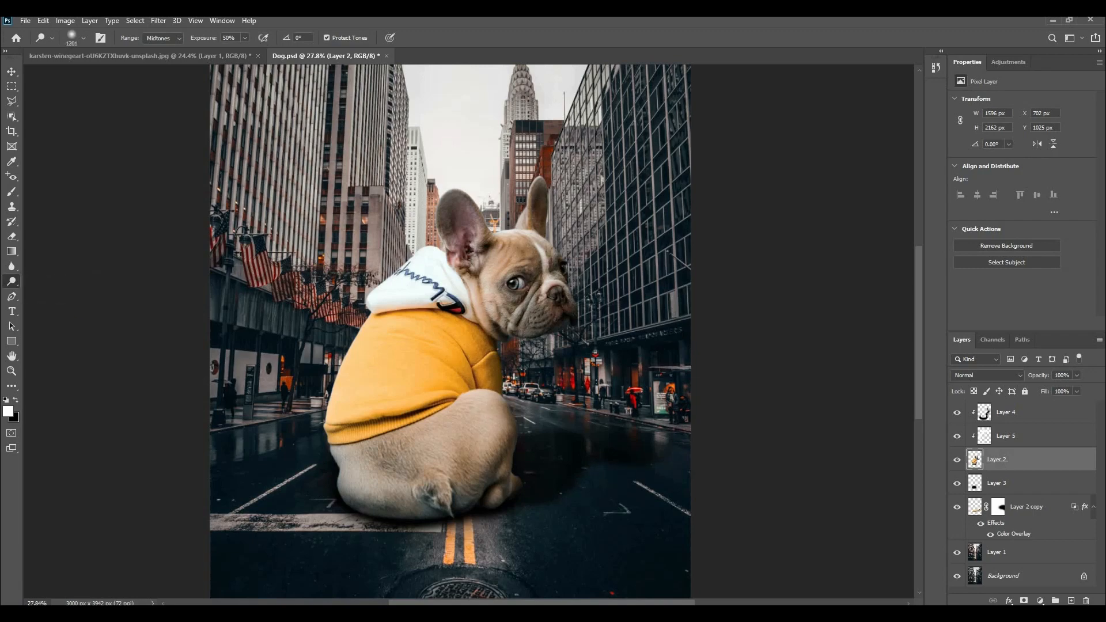
scroll(592, 518, up, 2)
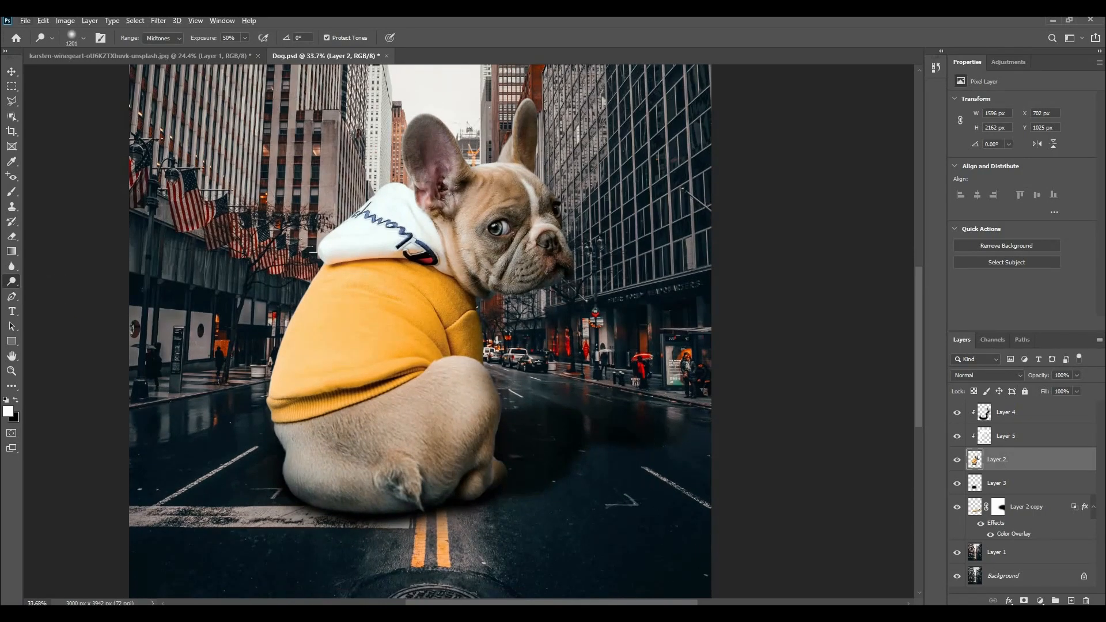
scroll(602, 516, up, 1)
scroll(603, 516, down, 3)
click(12, 71)
Darken the dog's lower body with the Burn tool, using a soft brush of about 1311 px on the midtones at 50% exposure
click(12, 282)
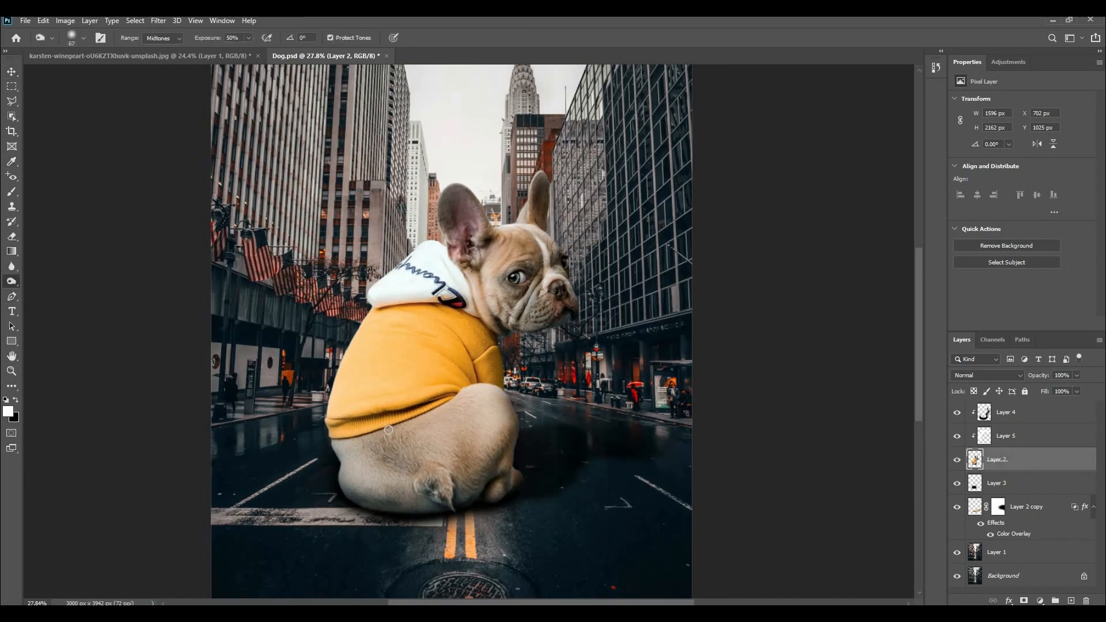
scroll(361, 422, up, 1)
click(403, 410)
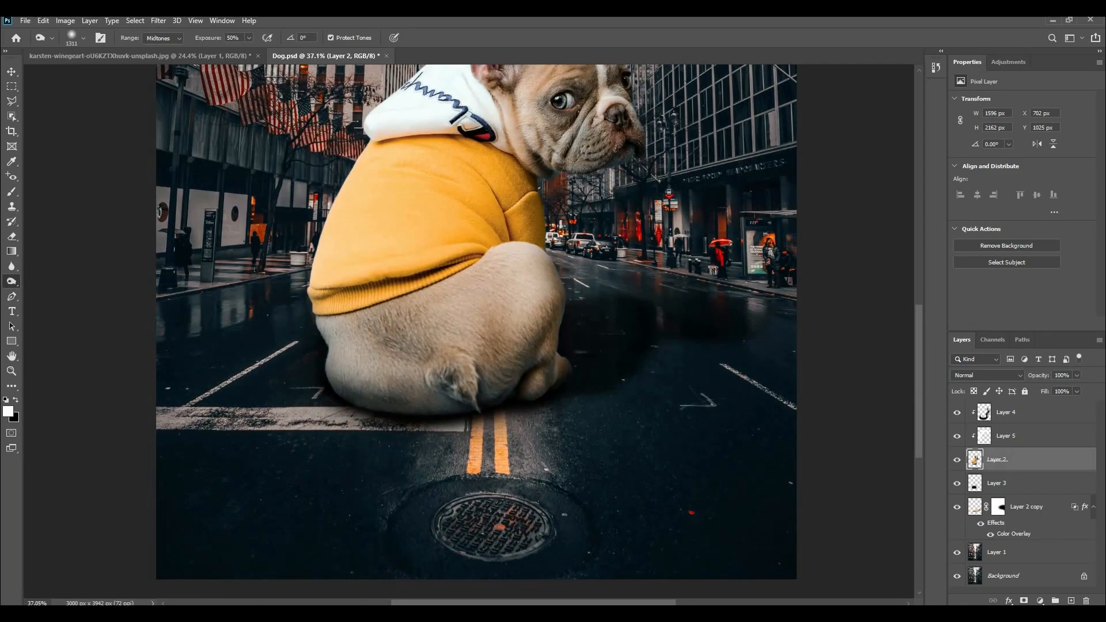
scroll(654, 518, down, 2)
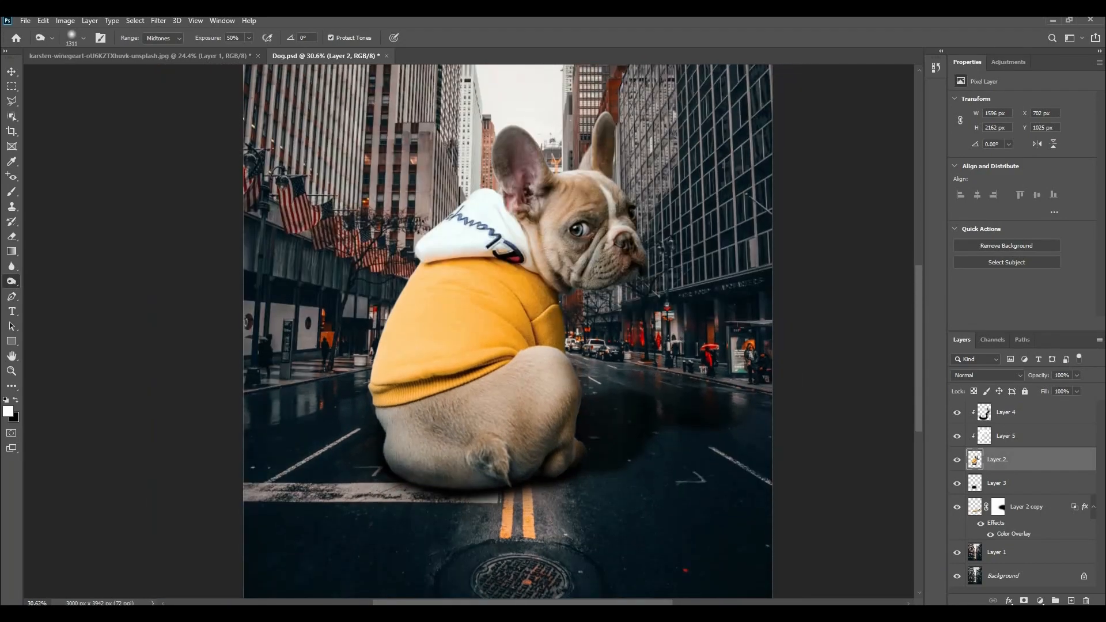
scroll(507, 331, down, 3)
key(v)
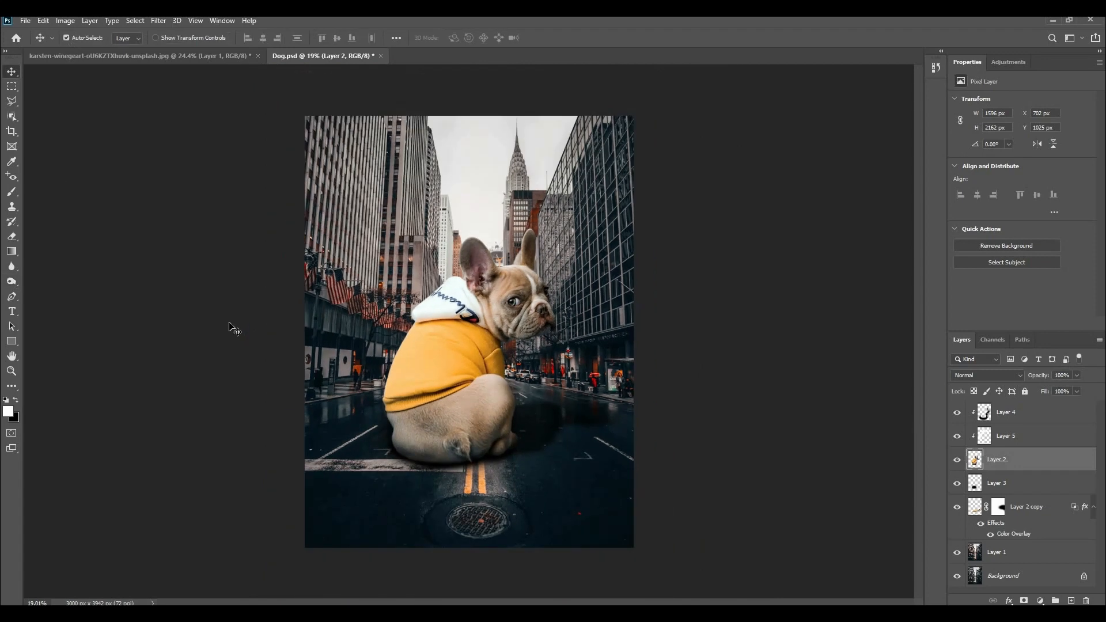
Add a Color Lookup adjustment above all layers with the 2Strip.look 3D LUT and set its opacity to 30%
click(229, 324)
scroll(229, 324, up, 1)
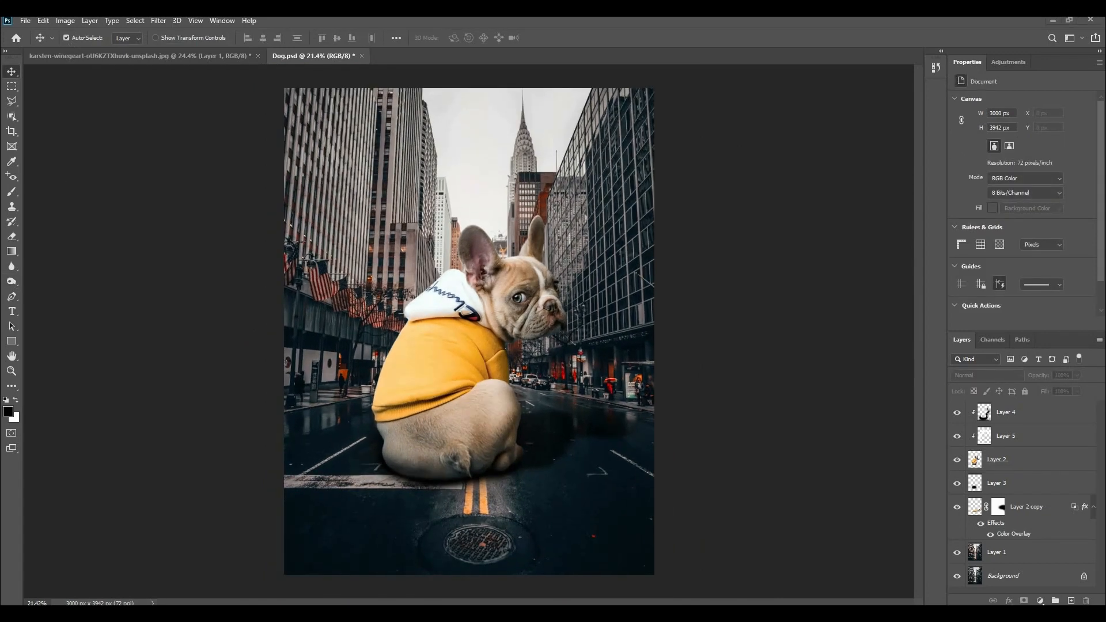
click(1039, 599)
click(1037, 508)
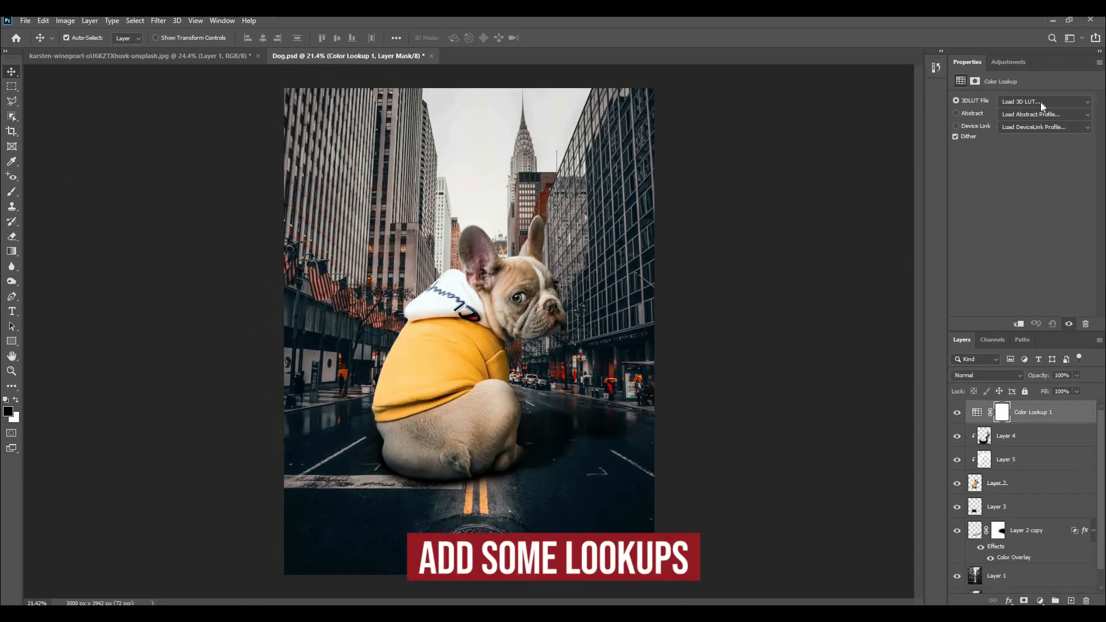
click(1044, 102)
click(975, 148)
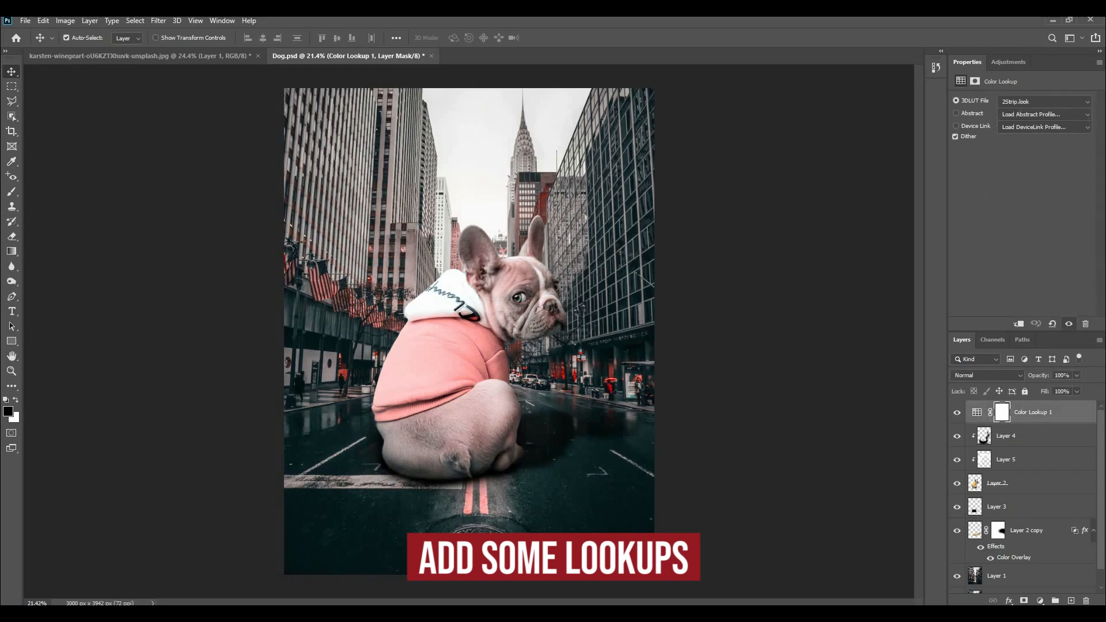
text(30)
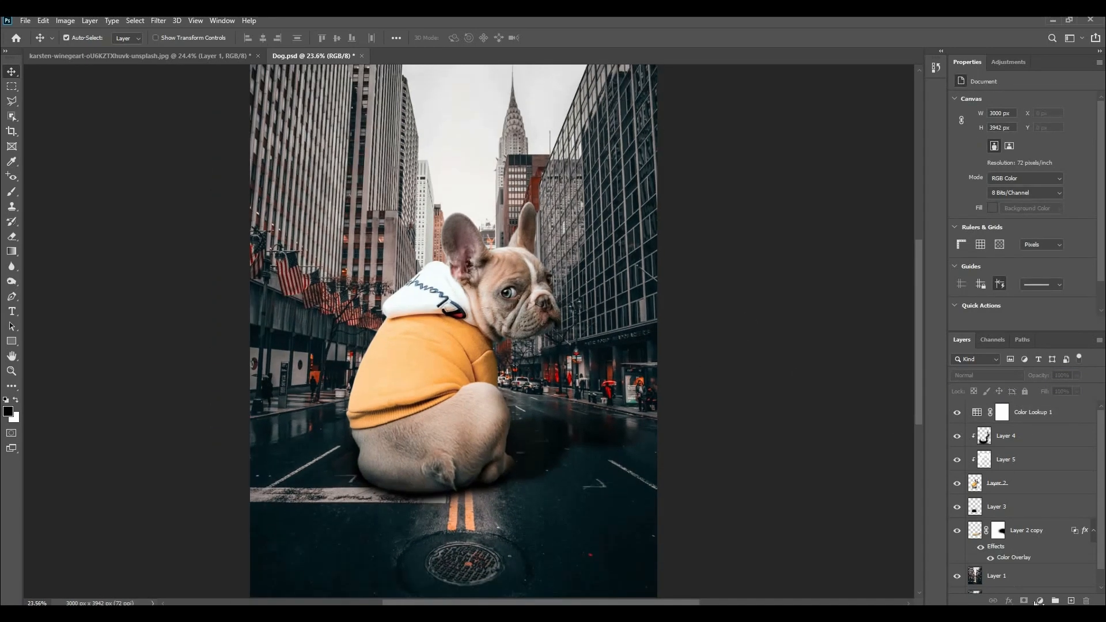
Add a dark red Solid Color fill layer over the whole image, blended as Soft Light at 20% opacity
click(1040, 601)
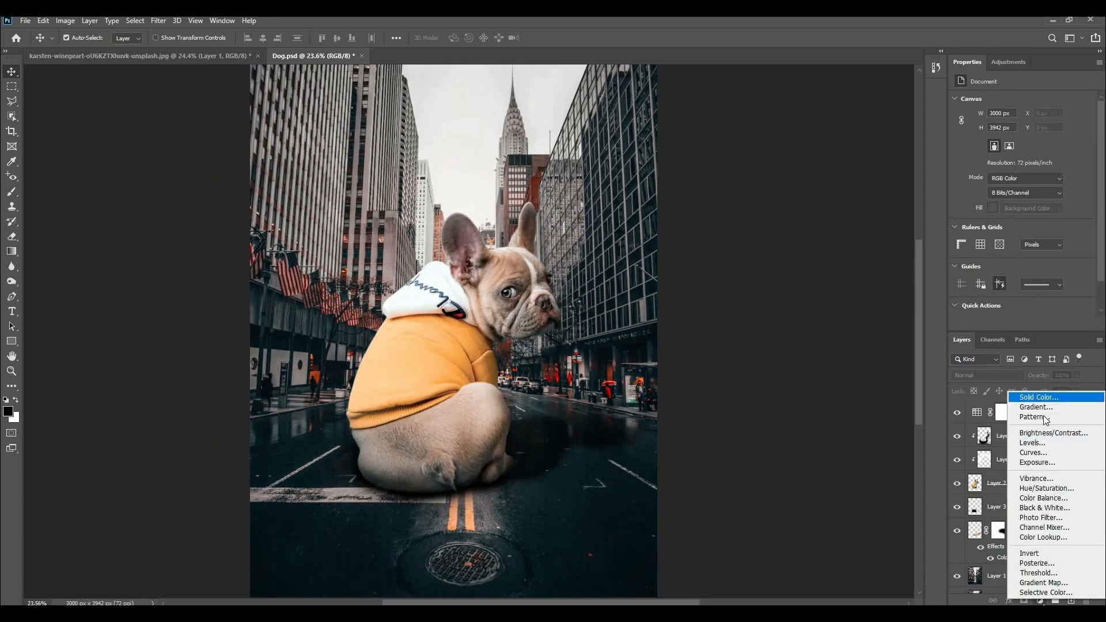
click(1039, 396)
click(958, 308)
drag(921, 325, 942, 387)
drag(955, 330, 1041, 289)
click(1054, 272)
click(991, 375)
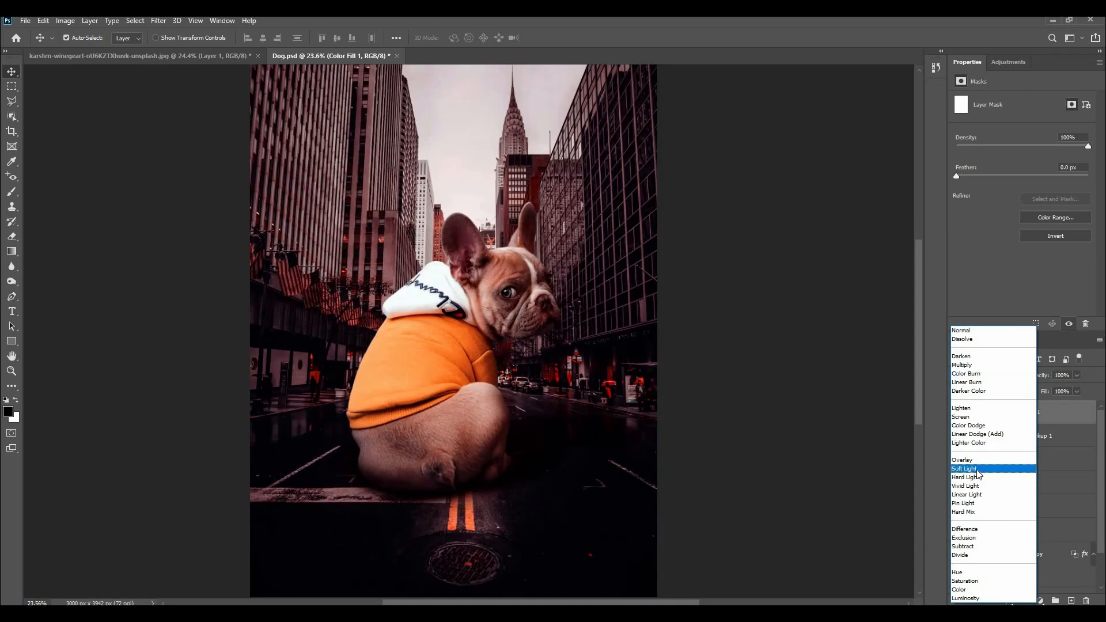
click(973, 472)
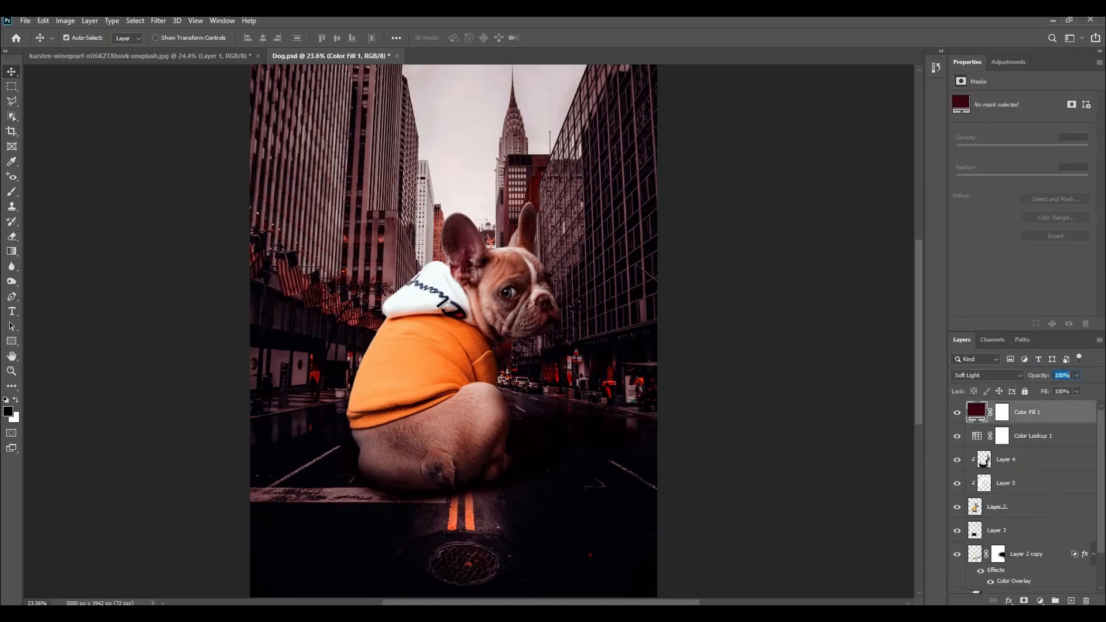
text(20)
click(709, 404)
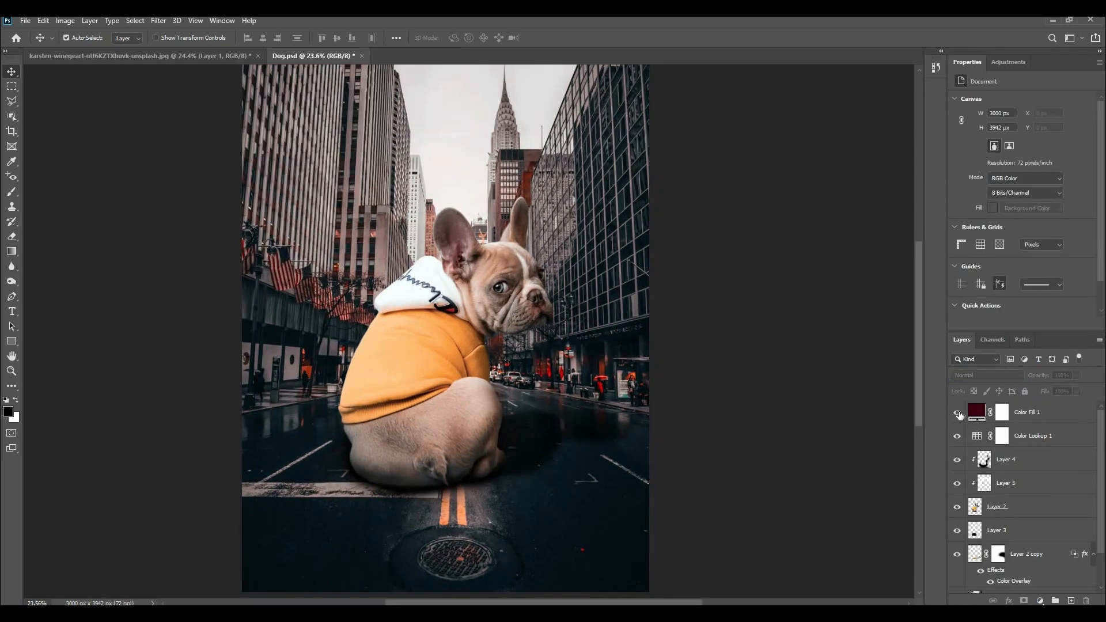
Add a Color Lookup adjustment above all layers with the FoggyNight.3DL LUT and set its opacity to 20%
click(1040, 601)
click(1049, 538)
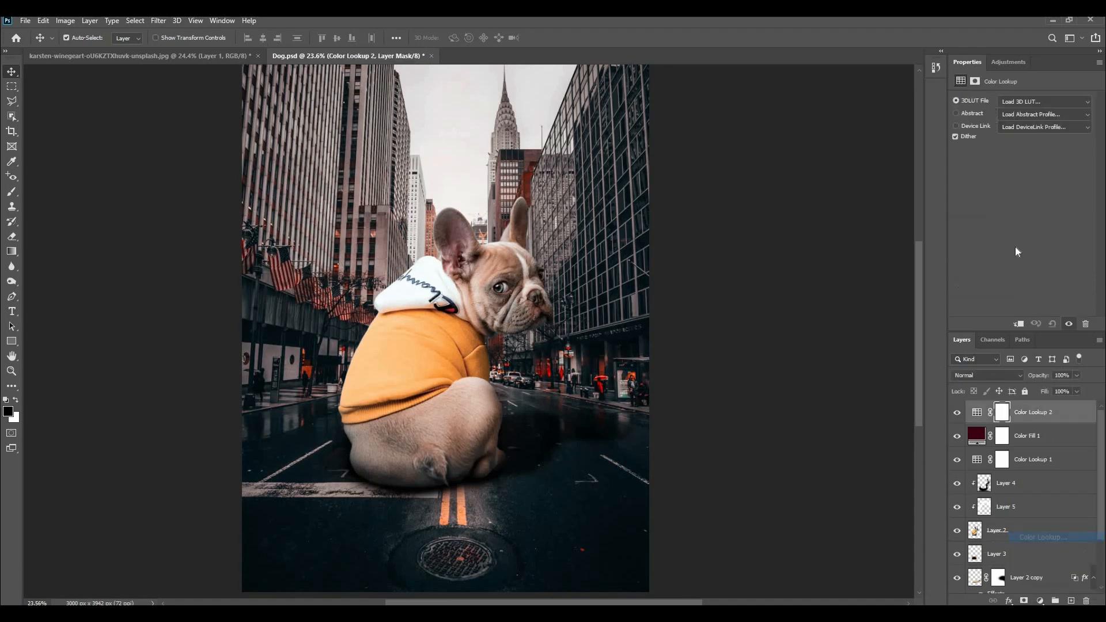
click(1042, 101)
click(1031, 249)
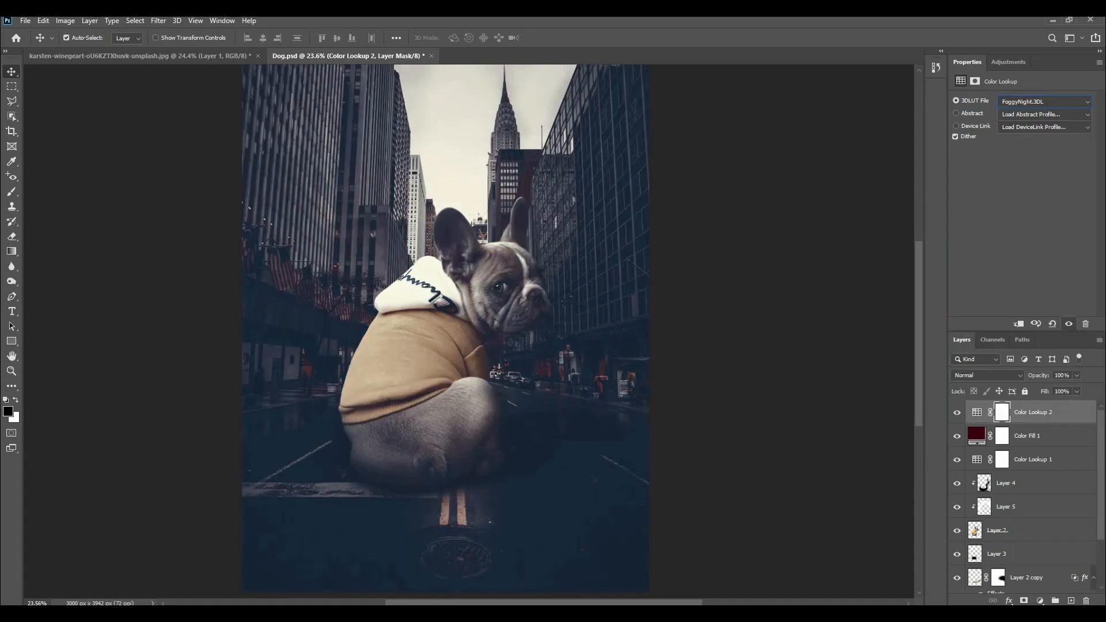
text(20)
key(Return)
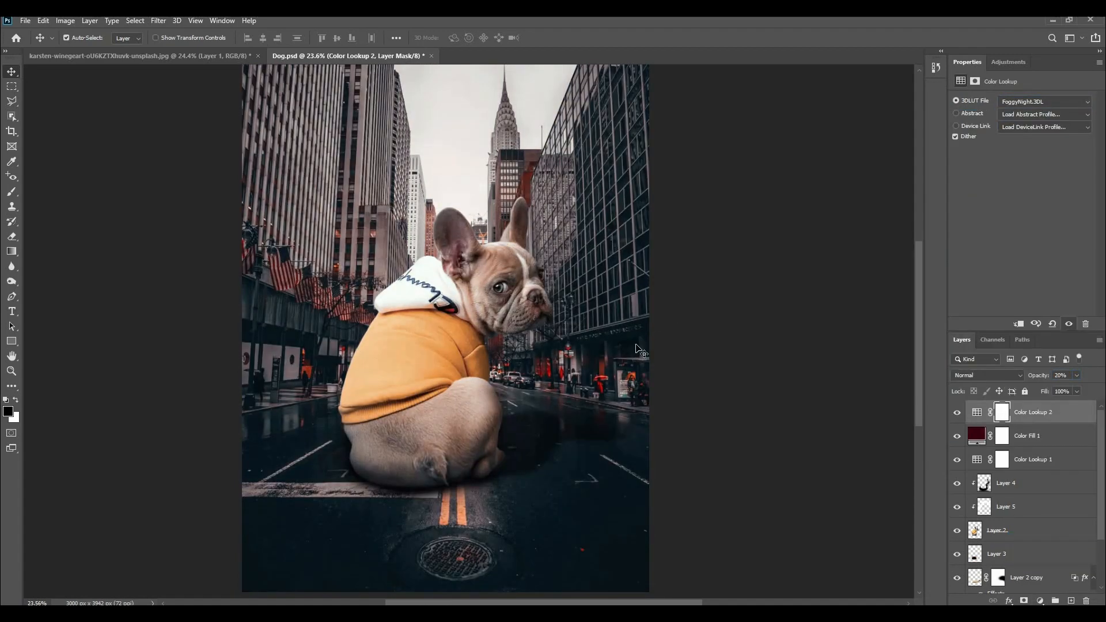
click(749, 369)
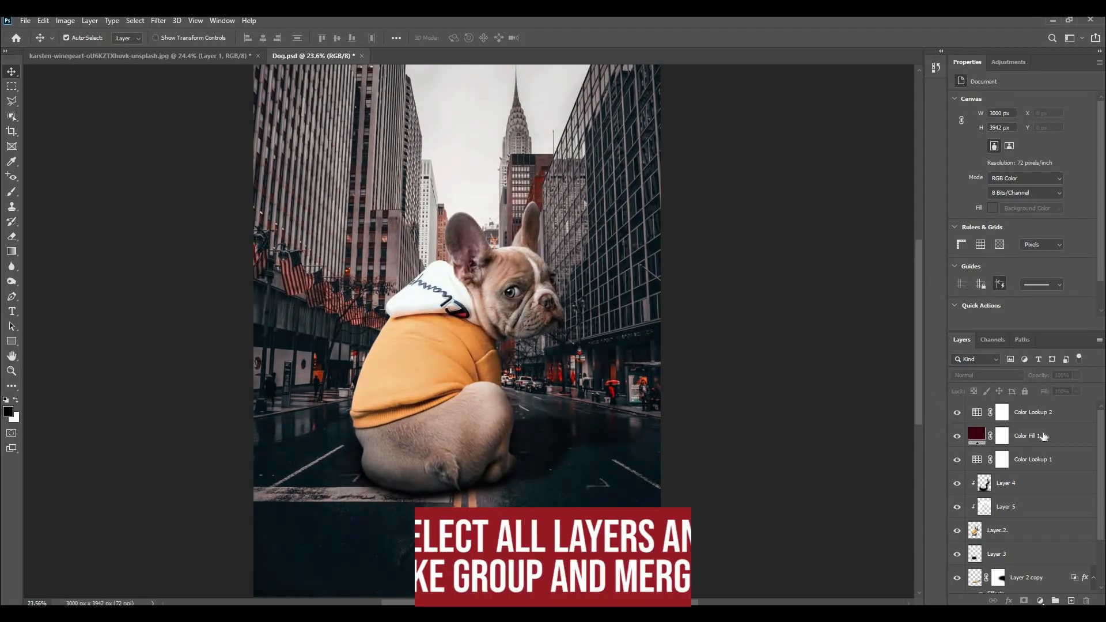
Group all layers above the Background, duplicate the group, and hide the original group
click(1048, 416)
scroll(1034, 497, down, 3)
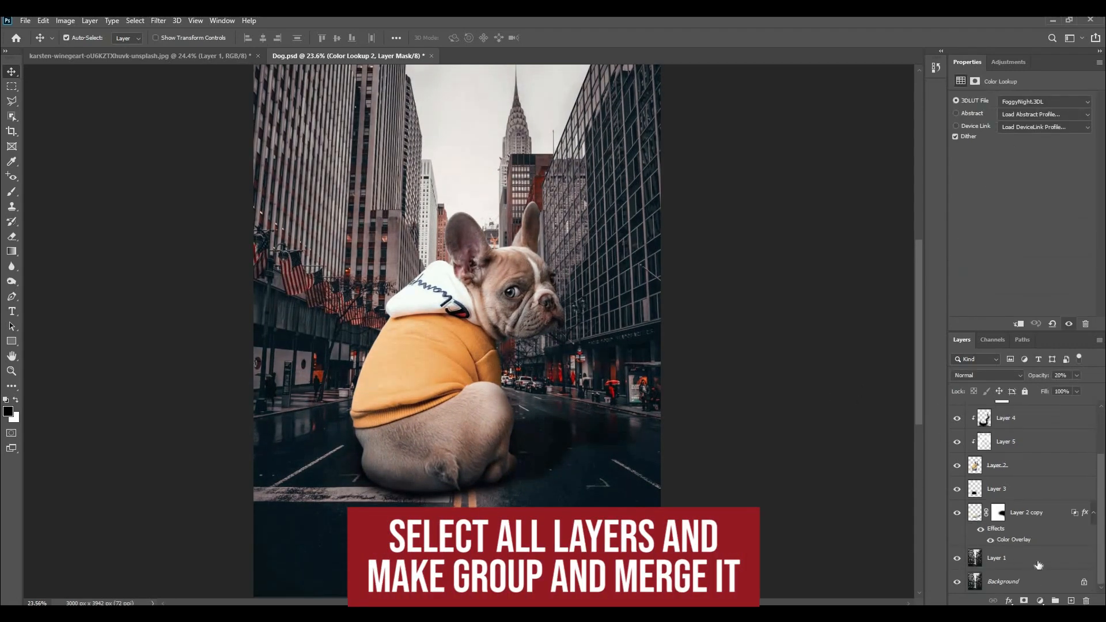
shift+click(1038, 565)
key(ctrl+g)
key(ctrl+j)
click(956, 478)
click(957, 423)
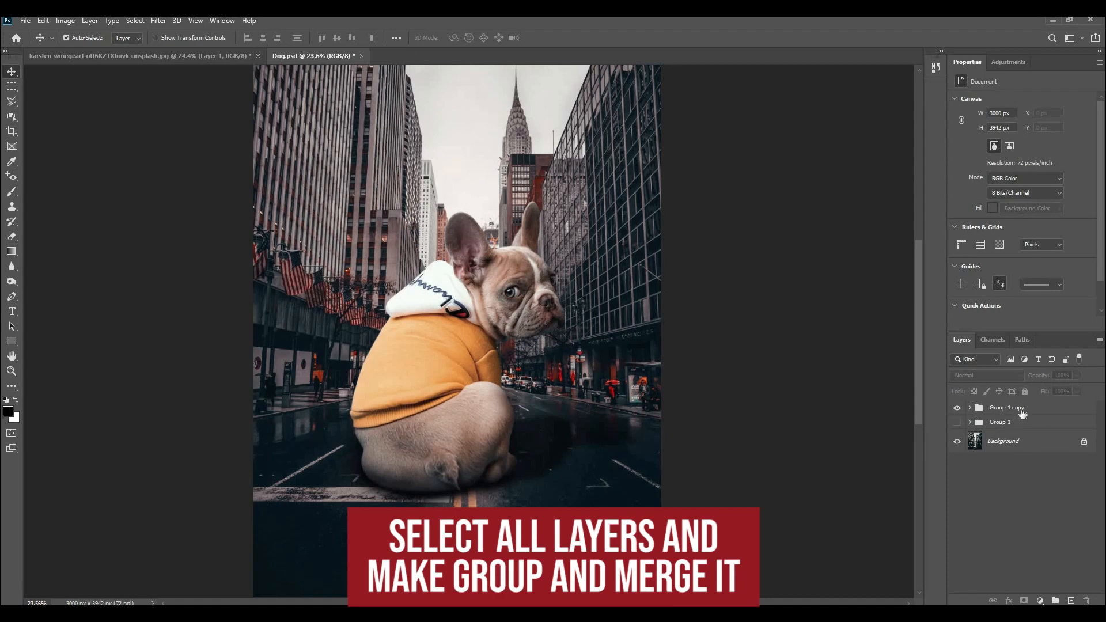
Merge the duplicated group into a single pixel layer
click(1014, 406)
right_click(1014, 406)
click(908, 513)
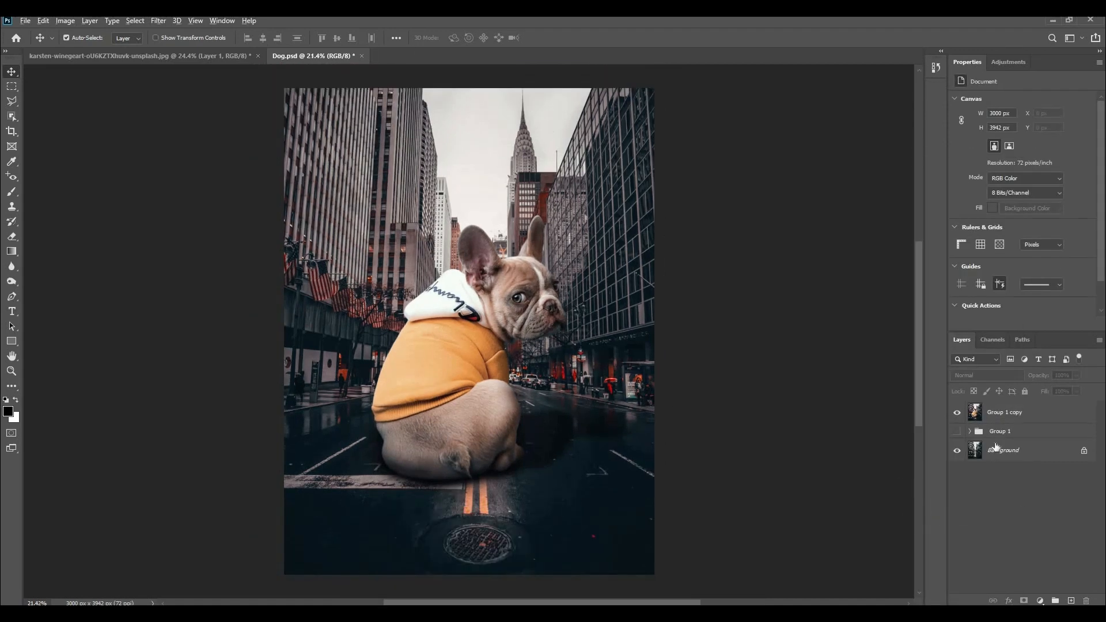
Open the merged layer in the Camera Raw filter and set Shadows +7, Temperature +6, Tint +14 and Contrast +16
click(1052, 417)
key(c)
key(ctrl+shift+a)
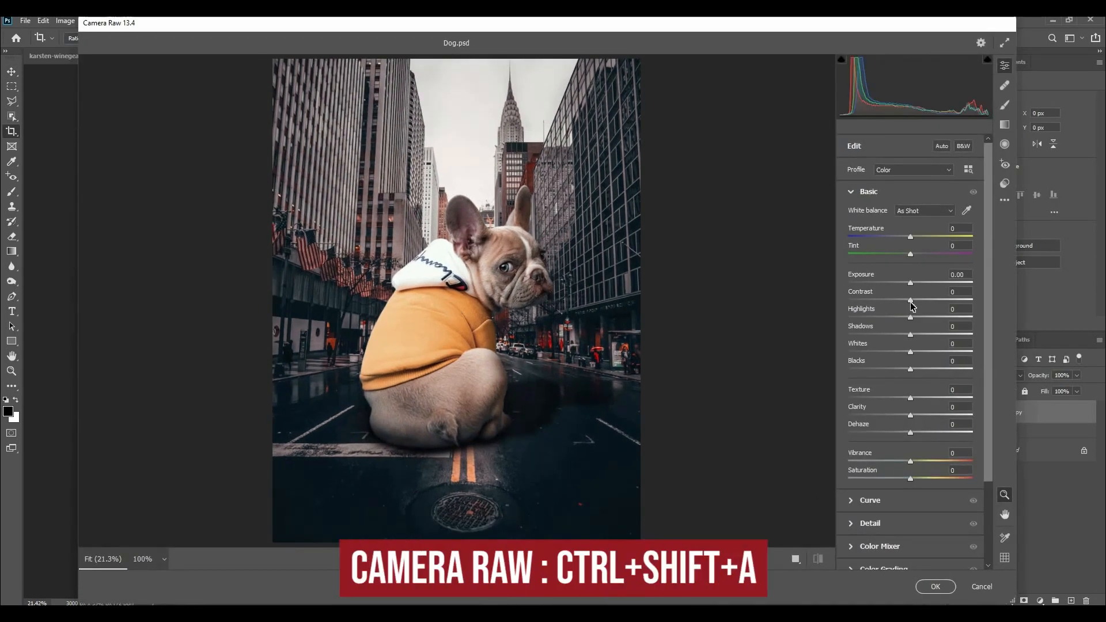
mouse_move(910, 335)
mouse_down()
mouse_move(940, 335)
mouse_move(915, 335)
mouse_up()
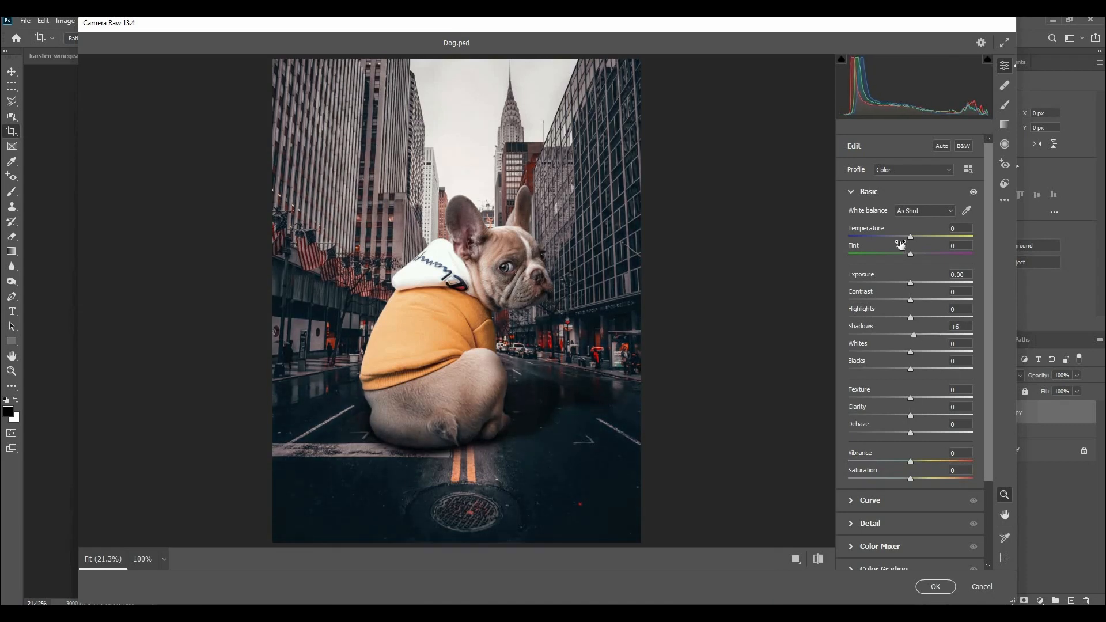
drag(909, 240, 913, 239)
drag(920, 257, 923, 258)
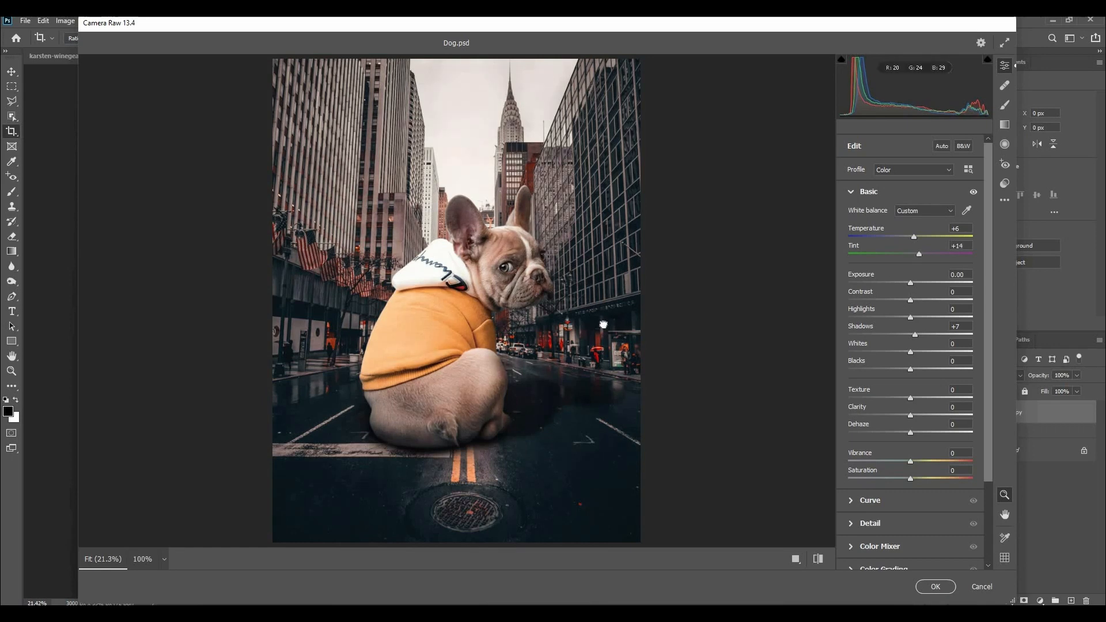
drag(911, 300, 924, 305)
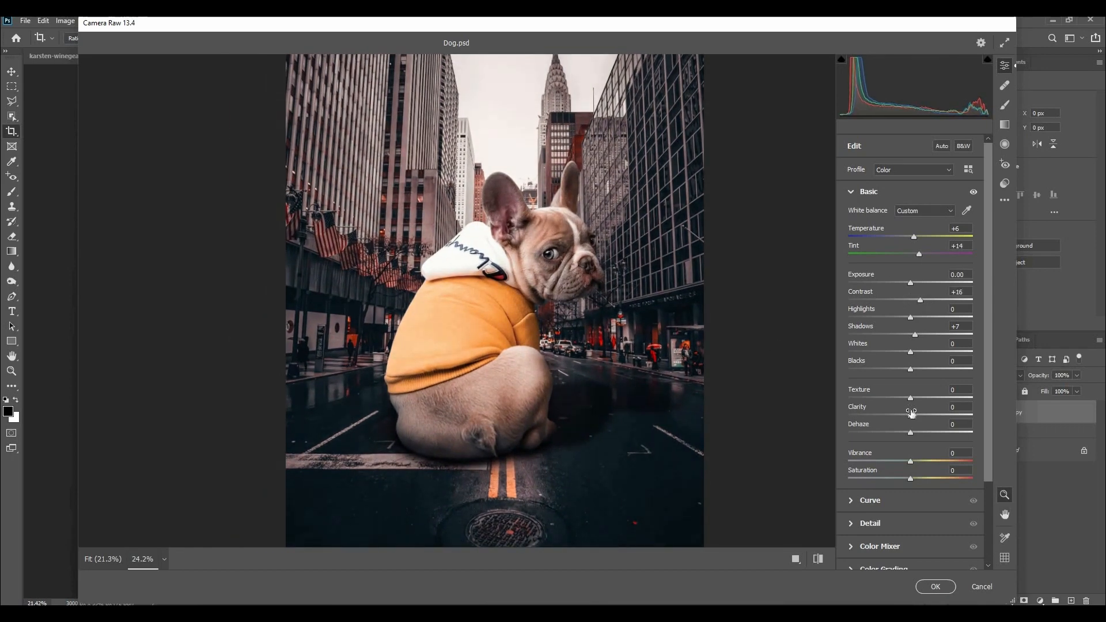
Set Texture to +26, Clarity to +16 and Vibrance to +38 in Camera Raw, and compare with the original settings
drag(920, 415, 922, 398)
scroll(929, 405, down, 3)
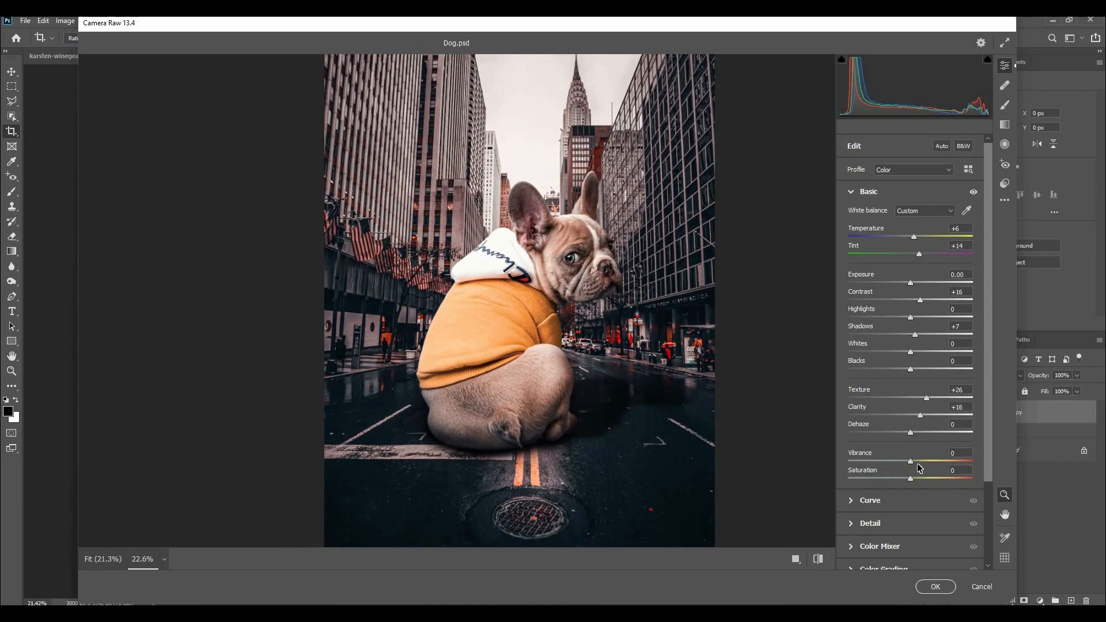
drag(936, 465, 934, 465)
click(817, 558)
click(817, 558)
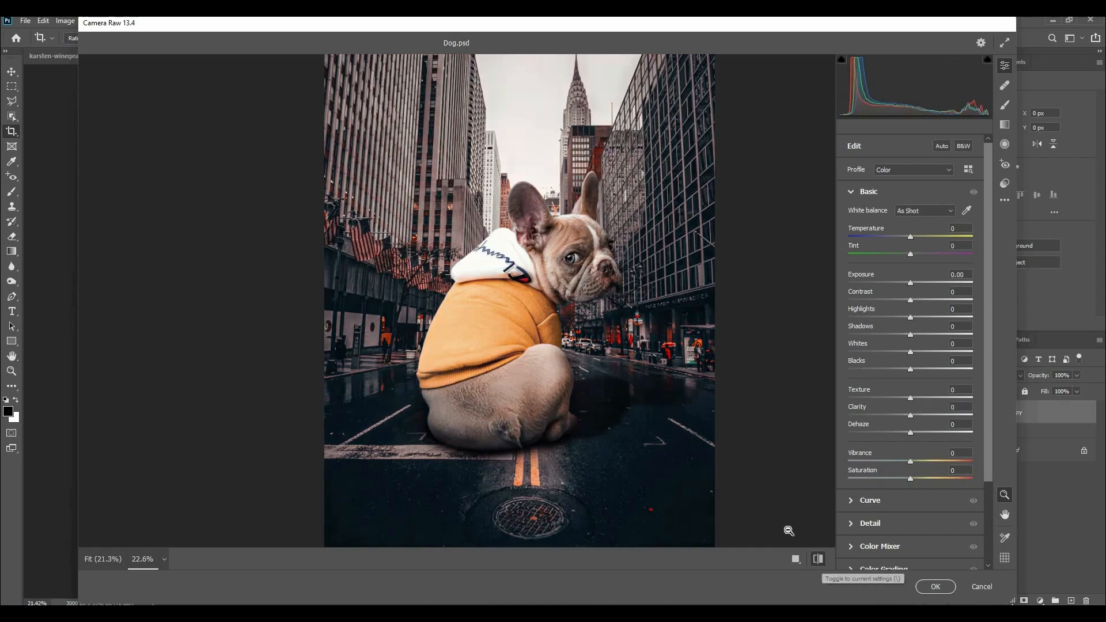
scroll(666, 368, down, 3)
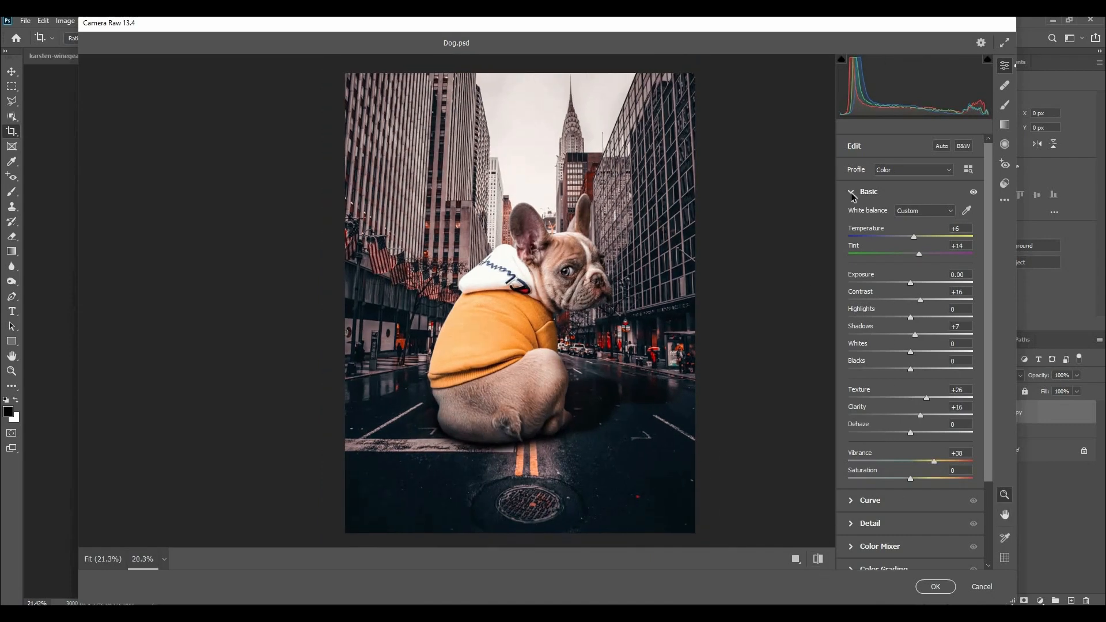
click(852, 193)
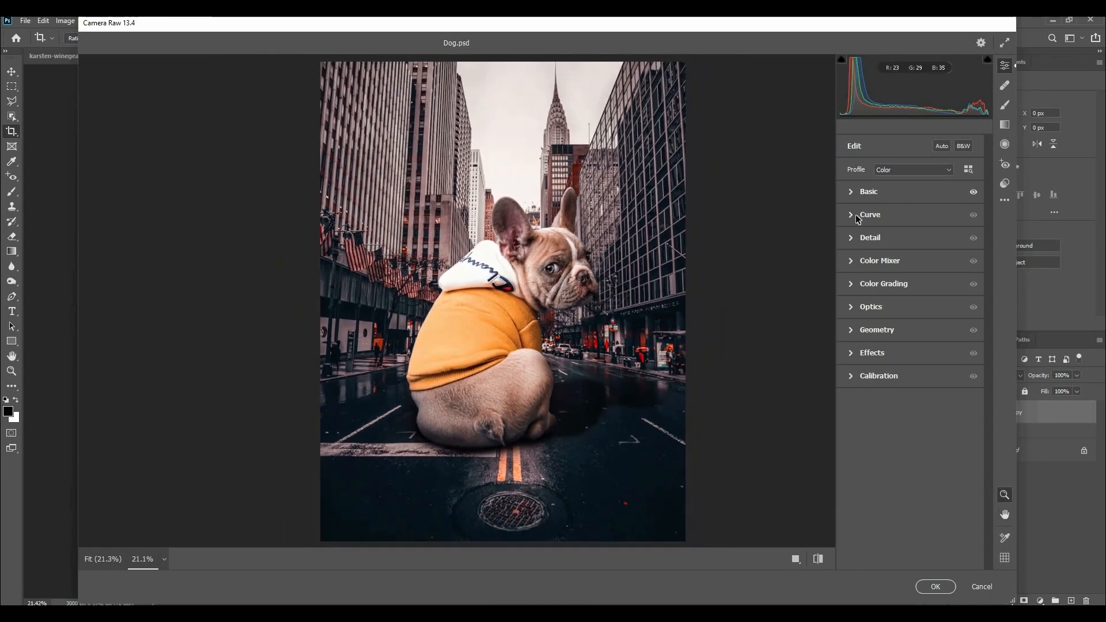
Add film grain of 41 in the Camera Raw effects, checking it up close on the dog
drag(544, 347, 850, 328)
click(852, 352)
drag(608, 316, 626, 318)
drag(848, 381, 903, 394)
drag(634, 233, 720, 235)
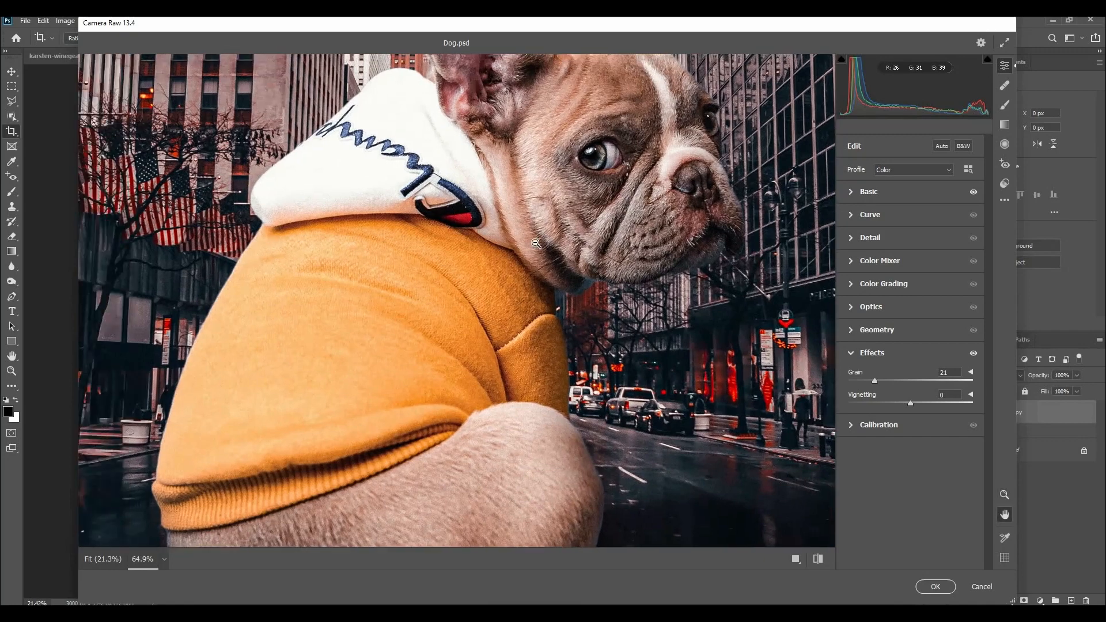
click(899, 381)
drag(634, 362, 507, 305)
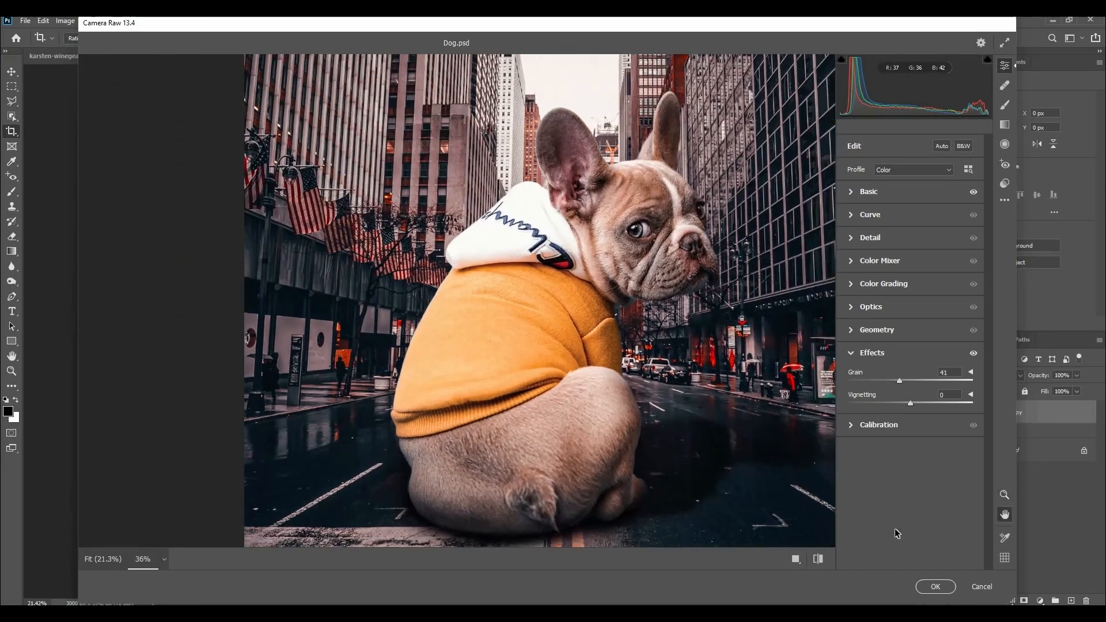
Darken the image edges with a vignetting of -22 and apply the Camera Raw filter
drag(667, 368, 636, 369)
drag(910, 403, 897, 403)
drag(683, 399, 652, 417)
click(896, 405)
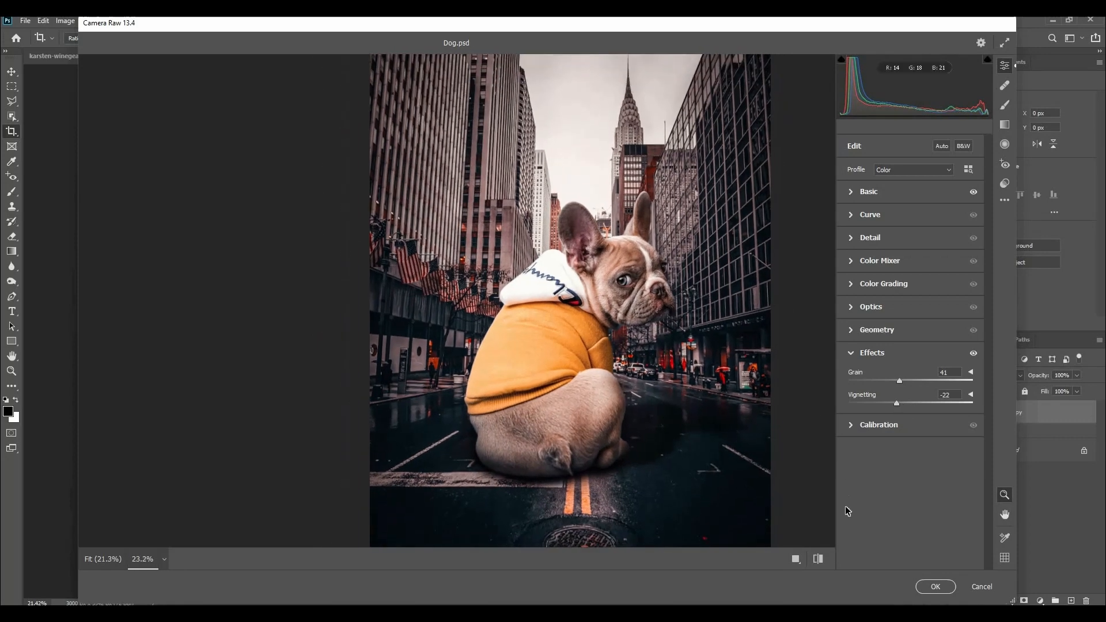
click(897, 404)
click(936, 587)
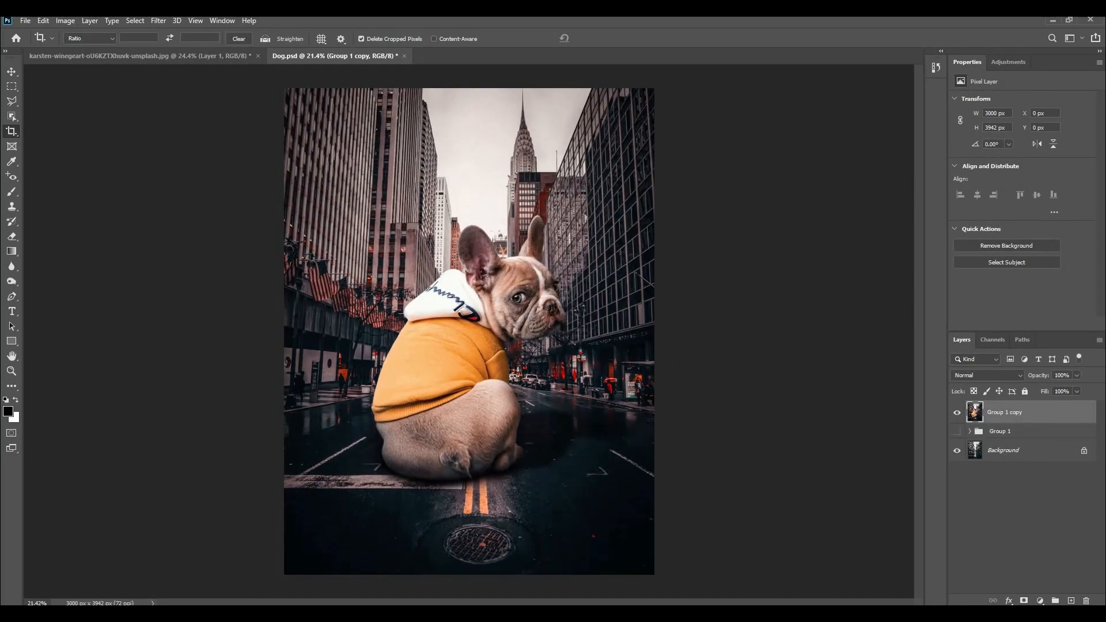
Apply the Add Noise filter to the merged layer with an amount of 11.07% and uniform distribution
key(v)
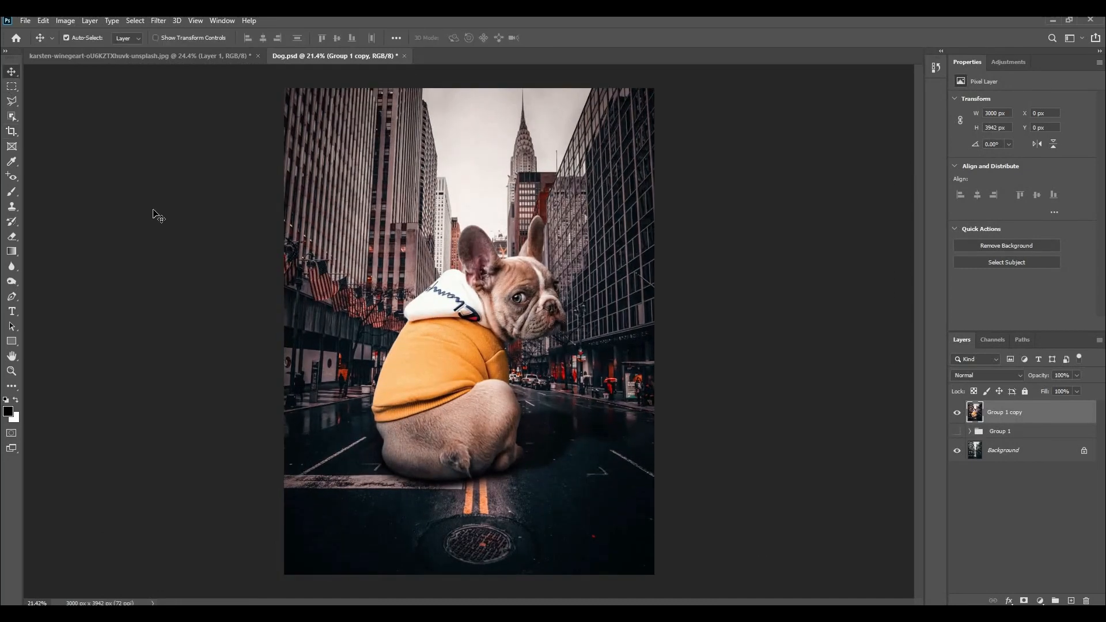
click(159, 21)
mouse_move(173, 181)
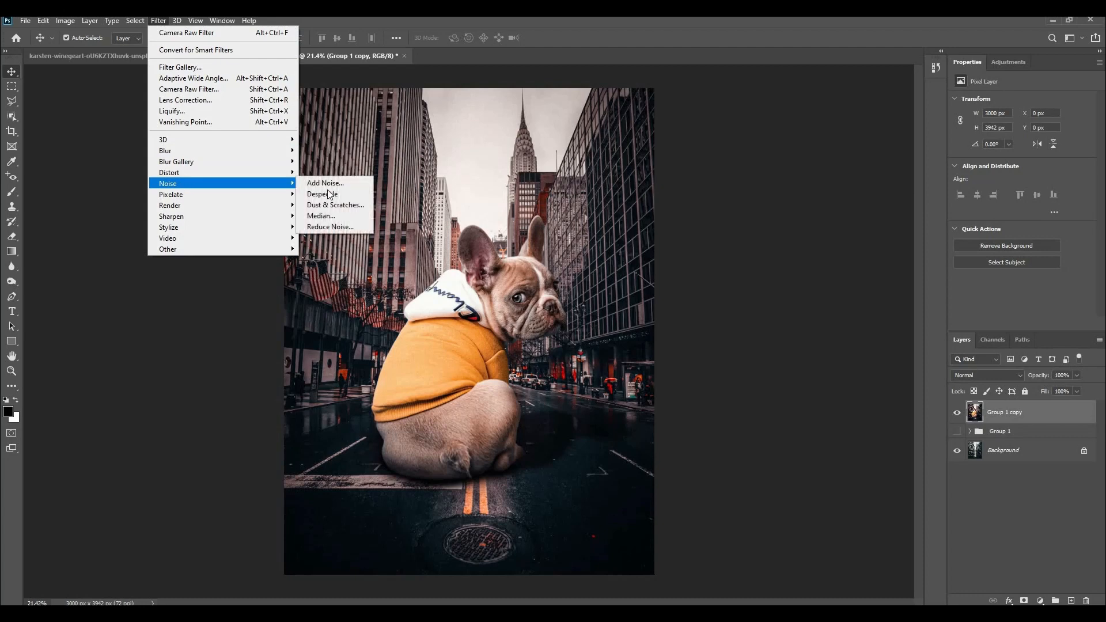
click(331, 182)
drag(508, 117, 677, 87)
drag(651, 264, 668, 264)
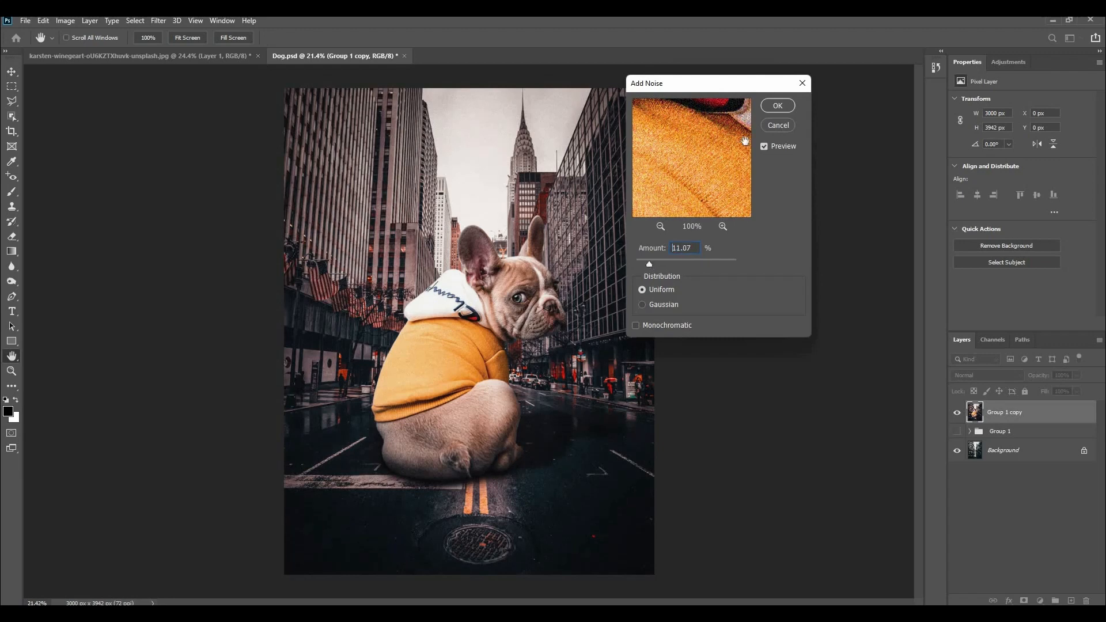
key(Return)
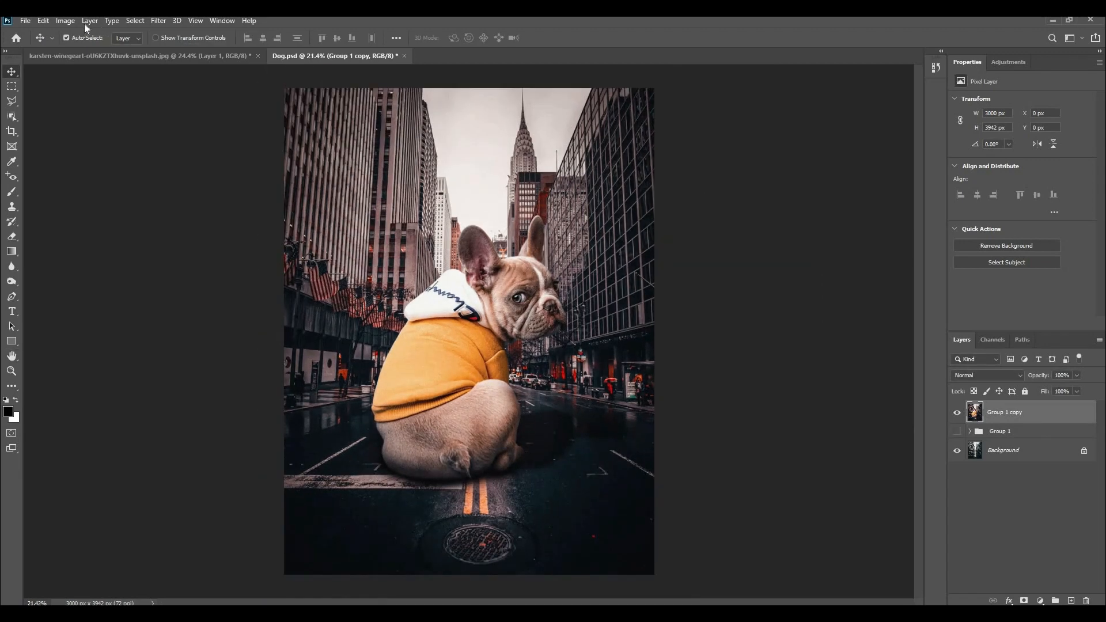
Brighten the merged layer with Levels, setting the RGB midtone input to 1.09, and compare the preview before applying
click(68, 22)
mouse_move(83, 50)
click(198, 61)
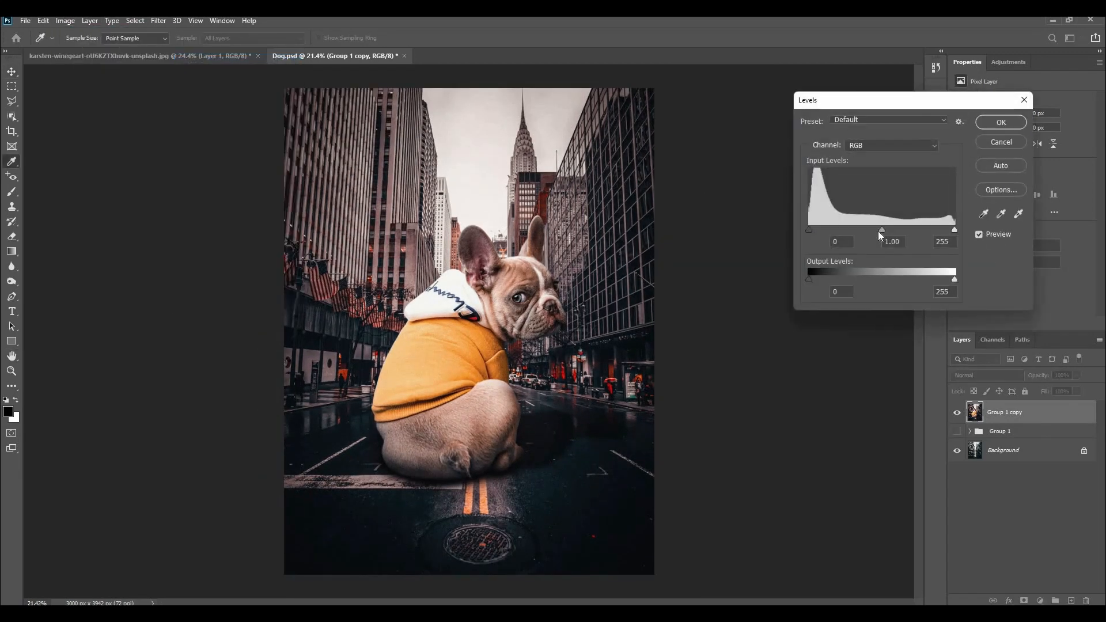
drag(879, 231, 873, 230)
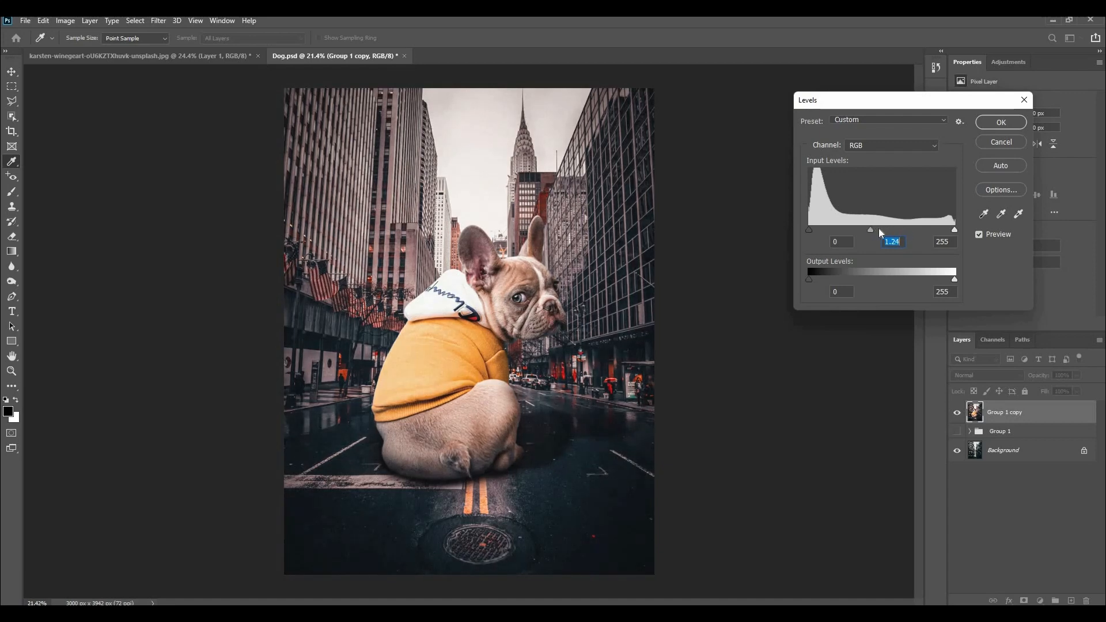
drag(878, 231, 876, 233)
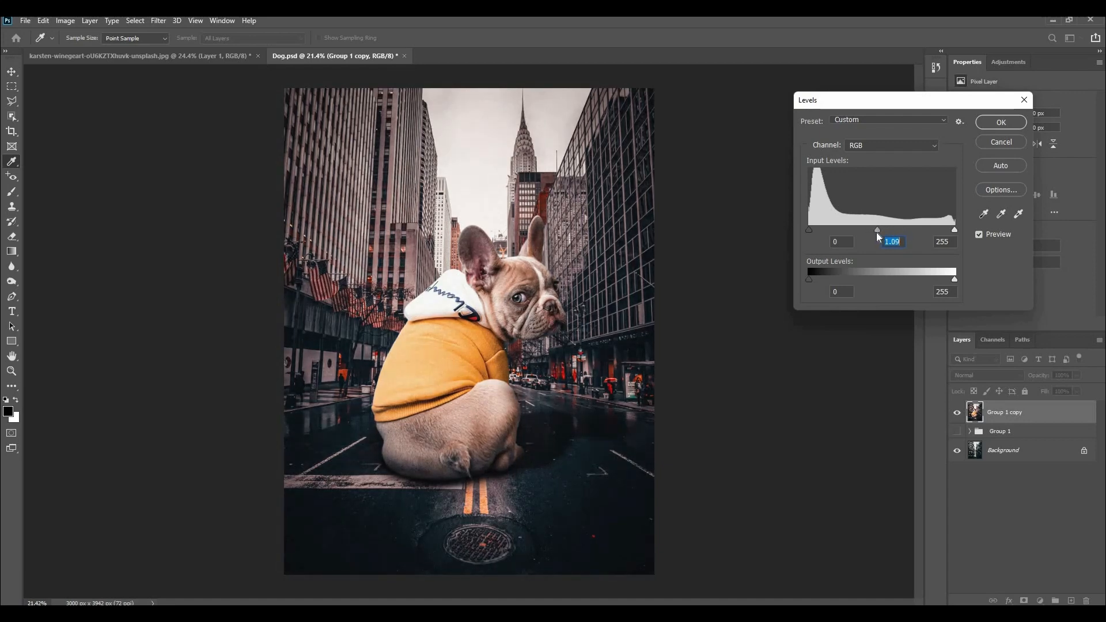
click(979, 234)
click(979, 234)
click(992, 123)
key(v)
click(678, 320)
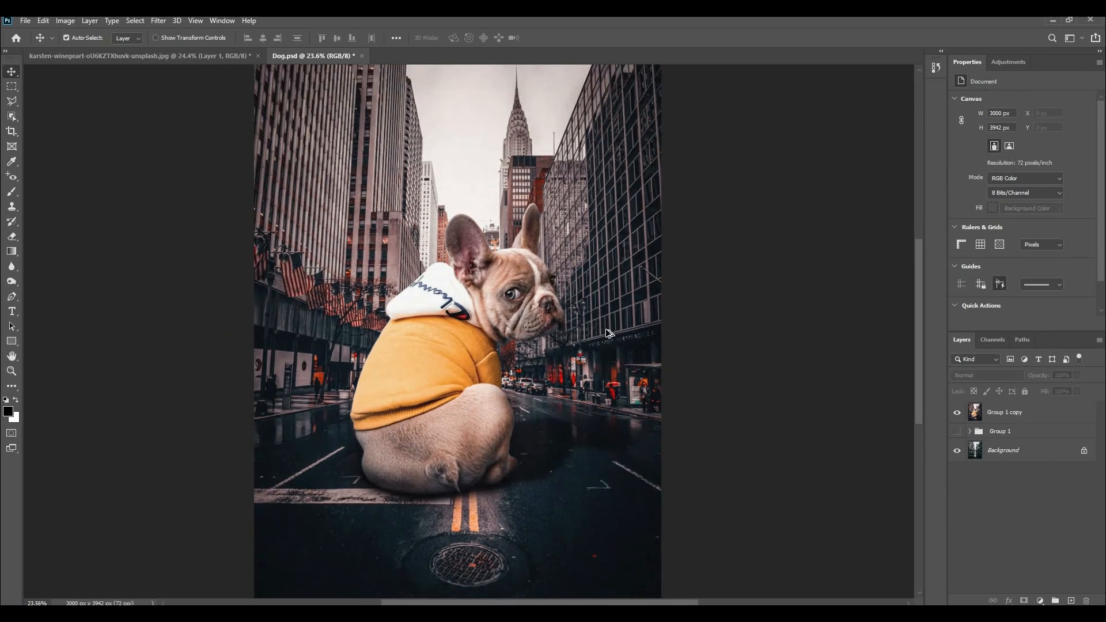